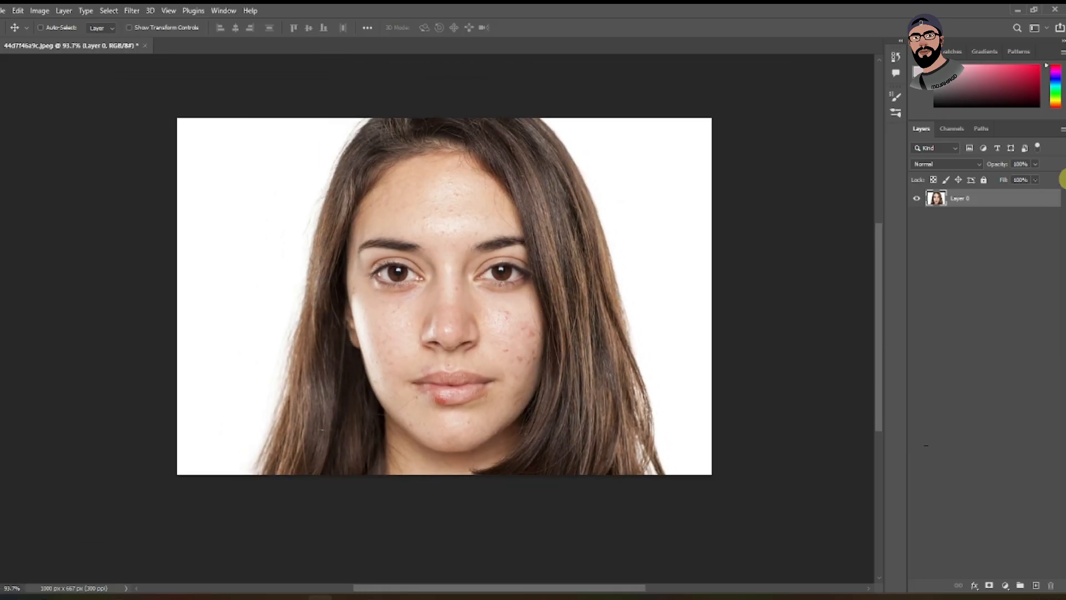
pyautogui.click(984, 179)
pyautogui.scroll(2, 522, 297)
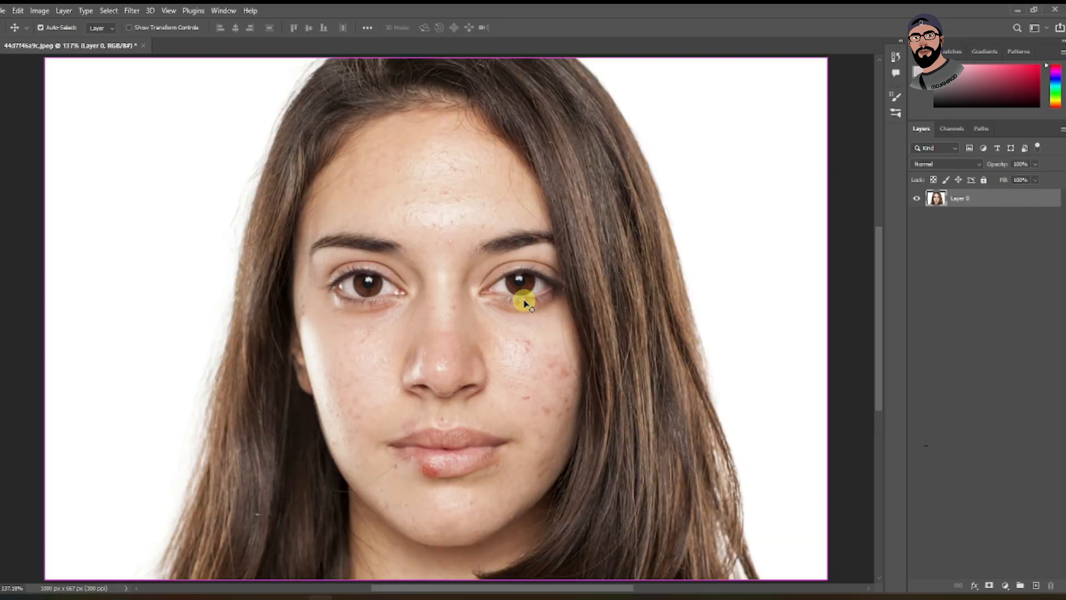
pyautogui.click(1047, 198)
pyautogui.click(984, 181)
pyautogui.click(1050, 201)
pyautogui.scroll(-1, 522, 281)
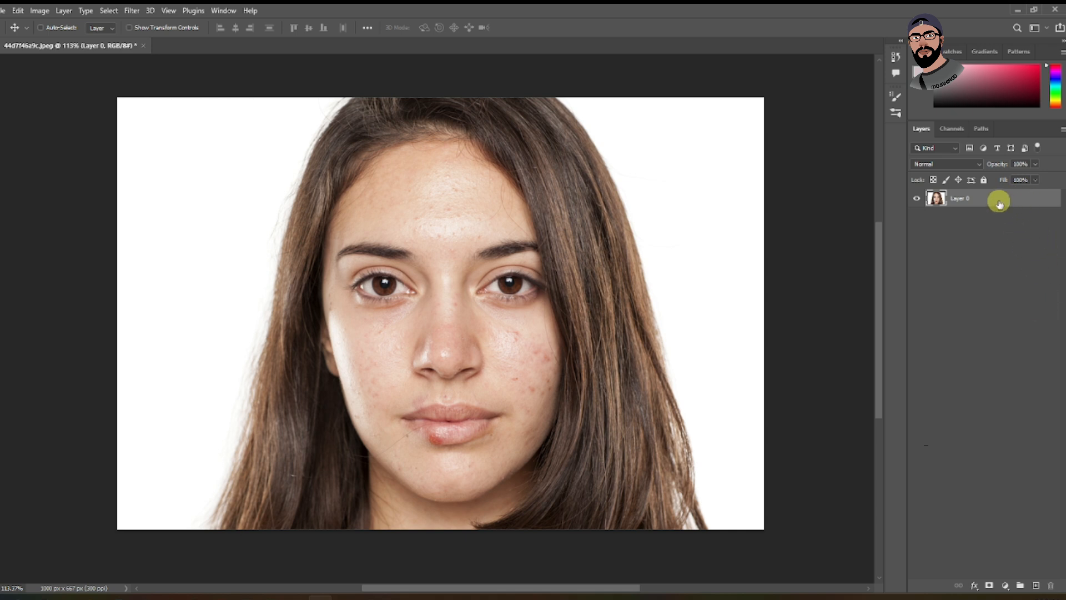
# Step: Create an inverted duplicate of the portrait layer and set its blend mode to Vivid Light
pyautogui.hotkey('ctrl', 'j')
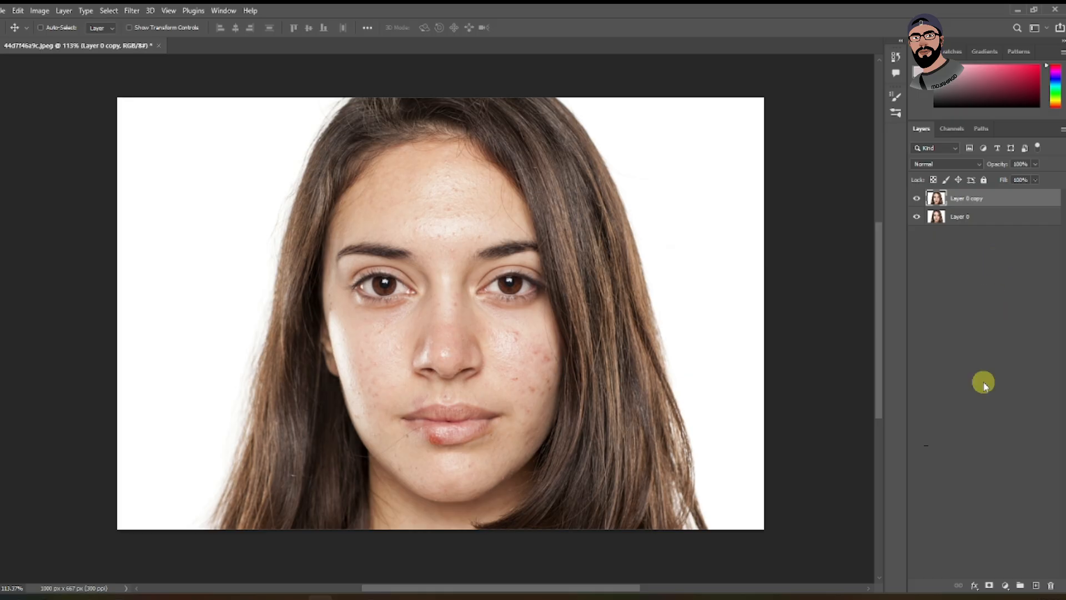
pyautogui.hotkey('ctrl', 'i')
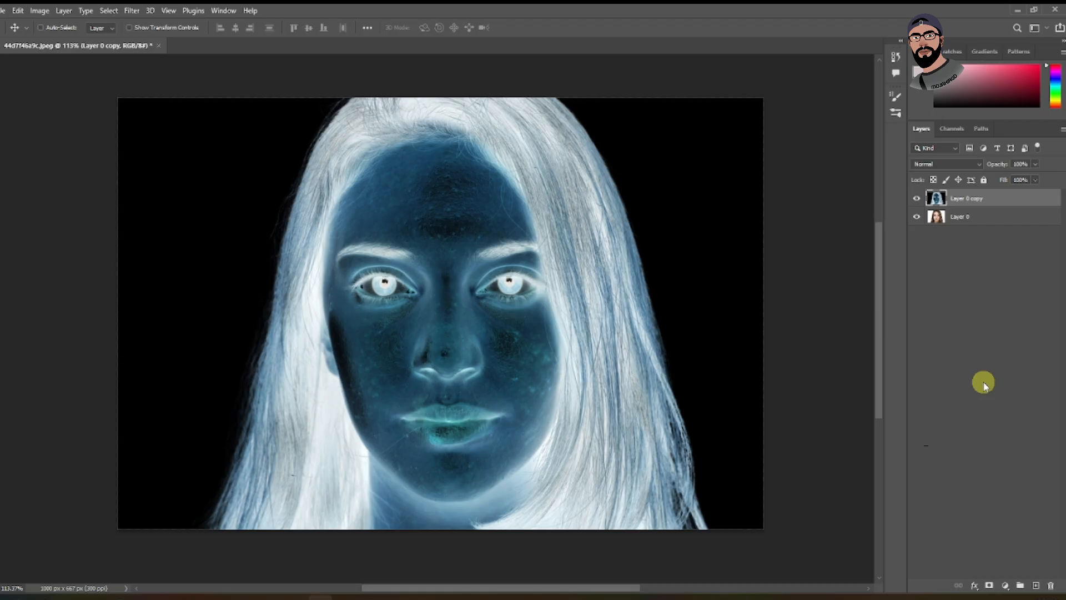
pyautogui.click(953, 166)
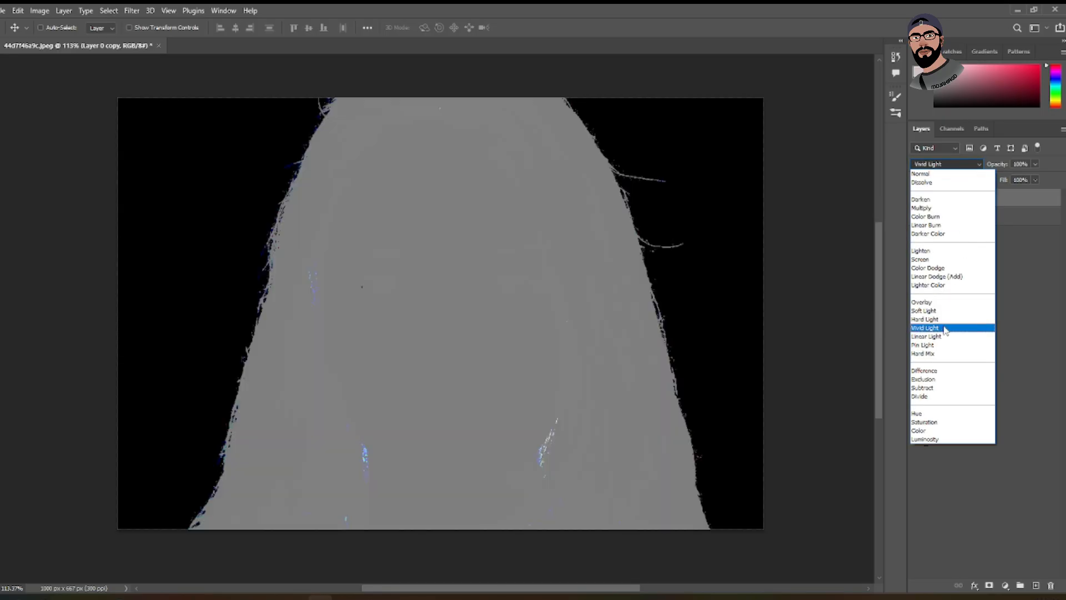
pyautogui.click(946, 329)
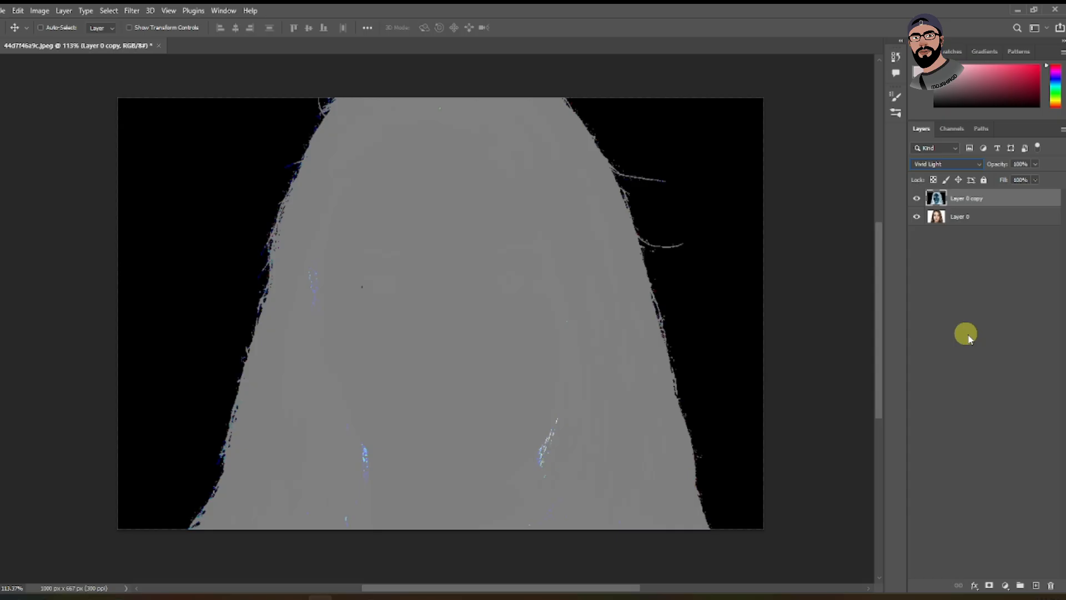
# Step: Apply a High Pass filter to the inverted copy, adjusting the radius until the skin looks smooth in the preview
pyautogui.click(133, 11)
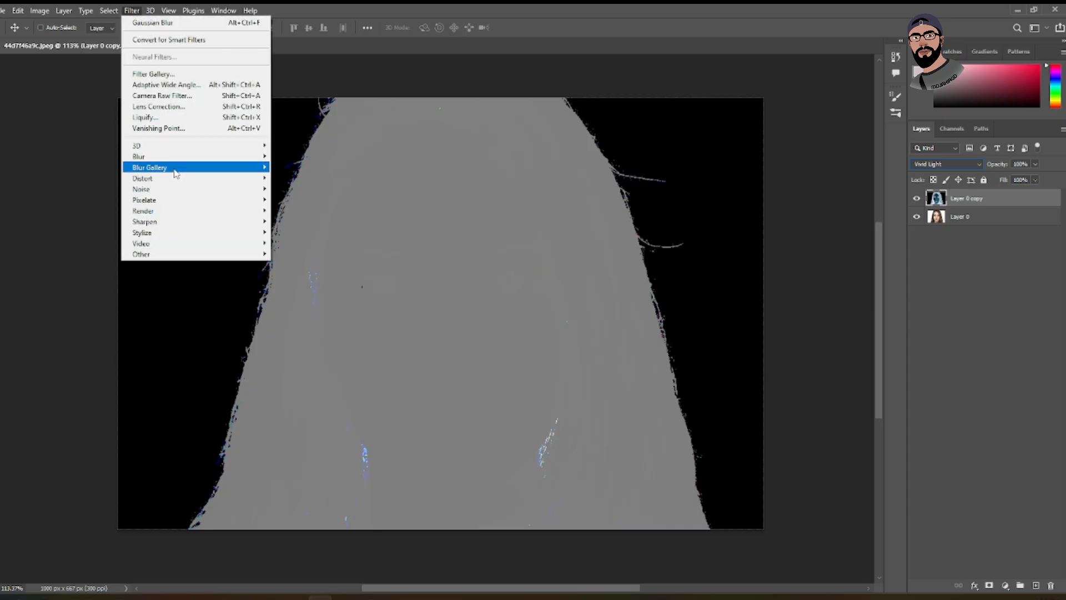
pyautogui.click(203, 254)
pyautogui.click(296, 265)
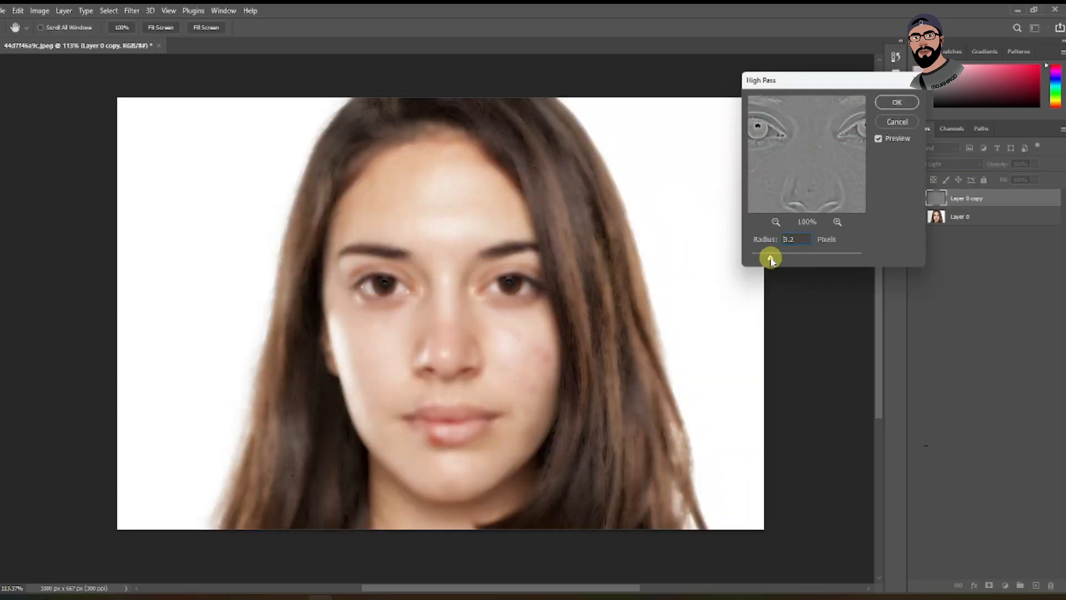
pyautogui.moveTo(770, 260); pyautogui.dragTo(770, 257)
pyautogui.moveTo(770, 259); pyautogui.dragTo(771, 260)
pyautogui.click(895, 103)
# Step: Apply a Gaussian Blur with a 0.7 pixel radius to the High Pass layer
pyautogui.click(133, 11)
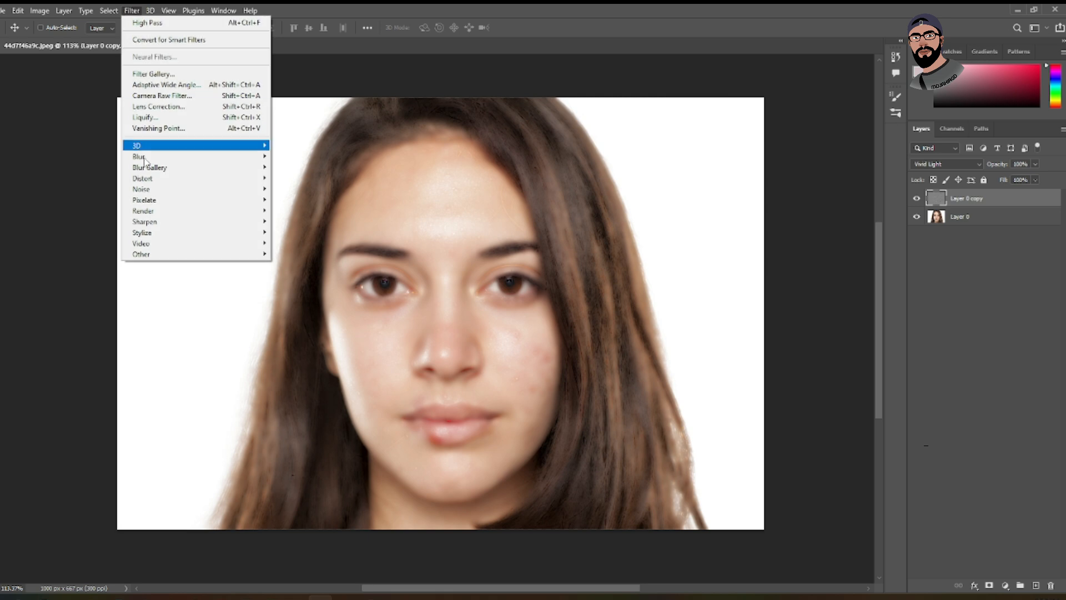
pyautogui.moveTo(157, 156)
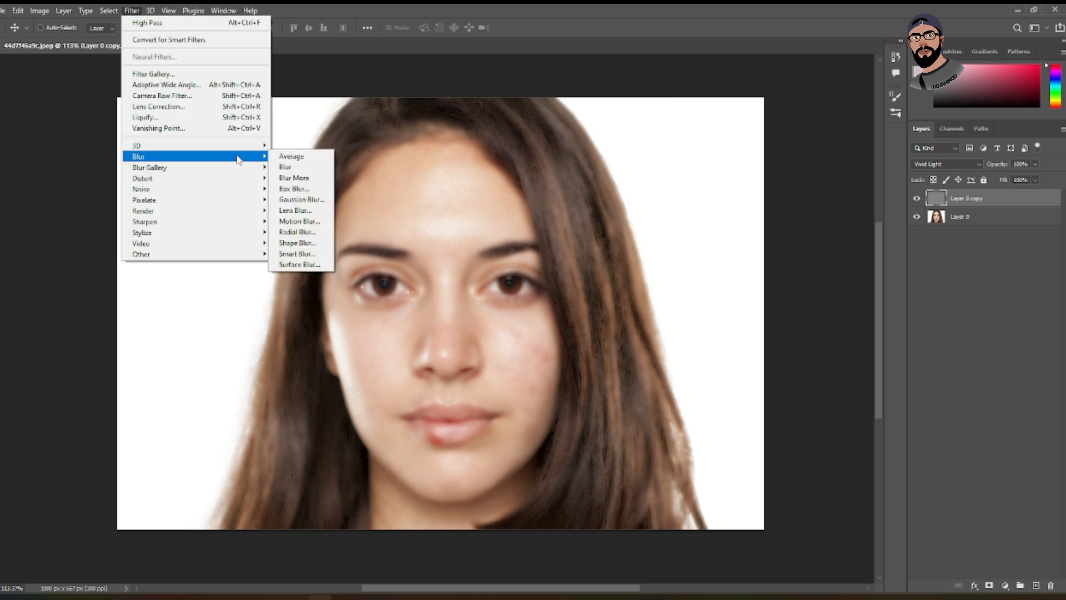
pyautogui.click(301, 198)
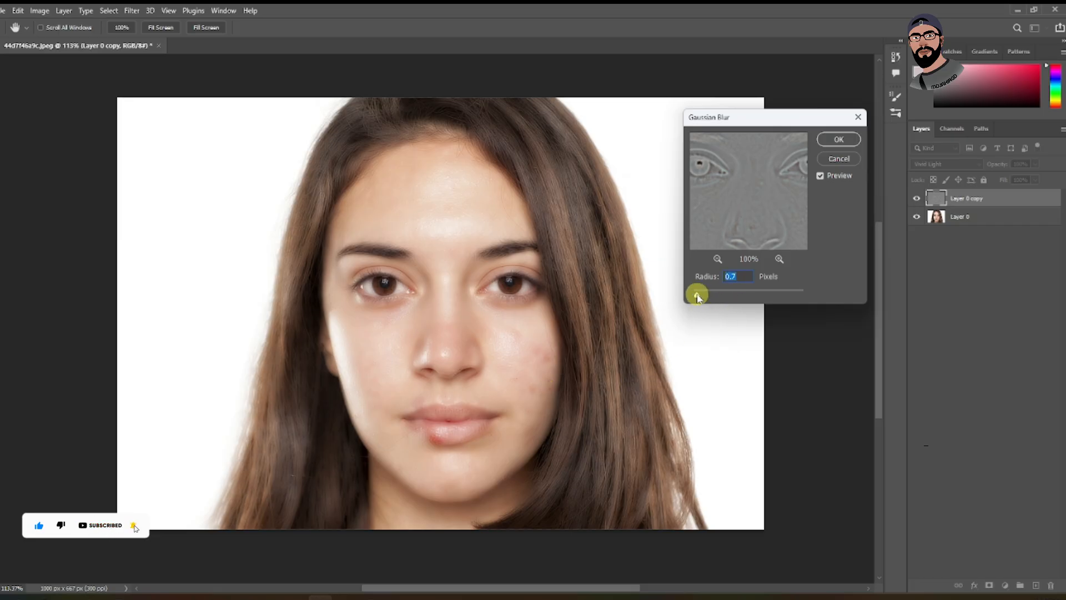
pyautogui.click(828, 141)
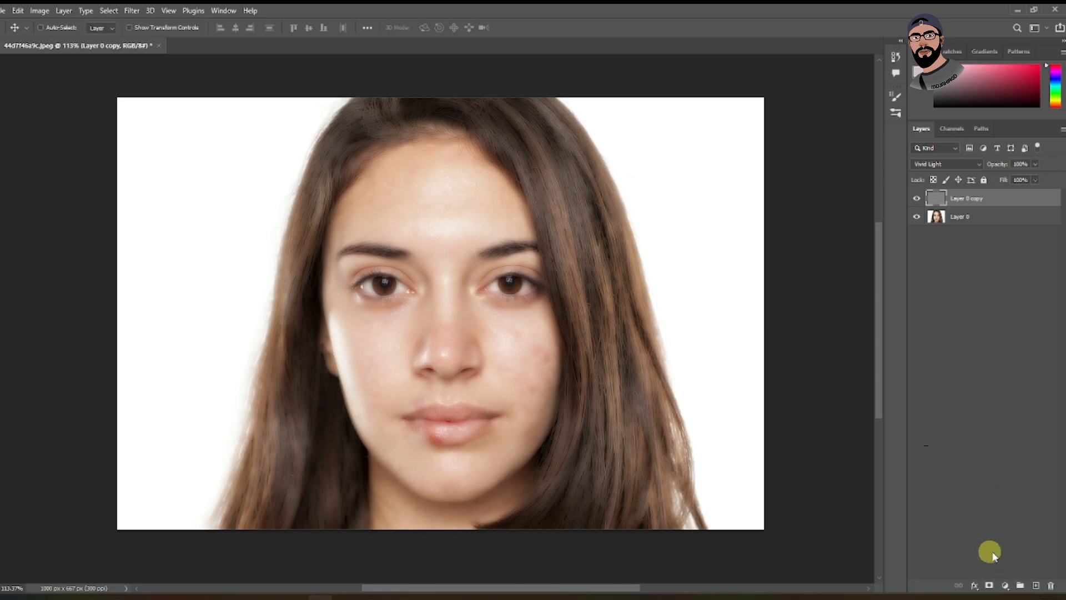
# Step: Hide the filtered layer with a black layer mask and ready the Brush tool with a Soft Round tip at 100% opacity
pyautogui.keyDown('alt'); pyautogui.click(989, 586); pyautogui.keyUp('alt')
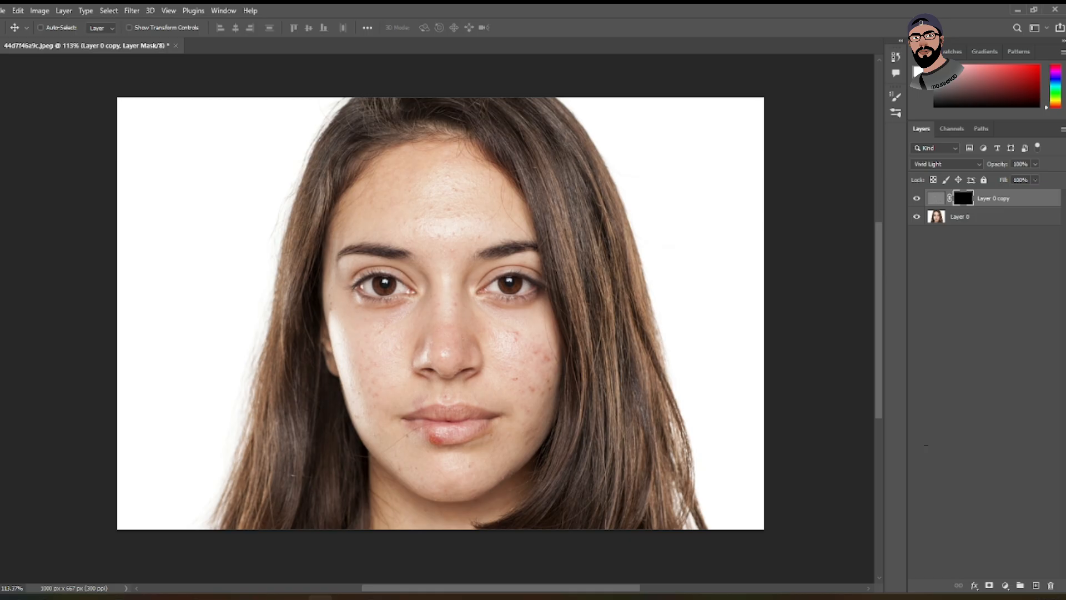
pyautogui.click(1, 181)
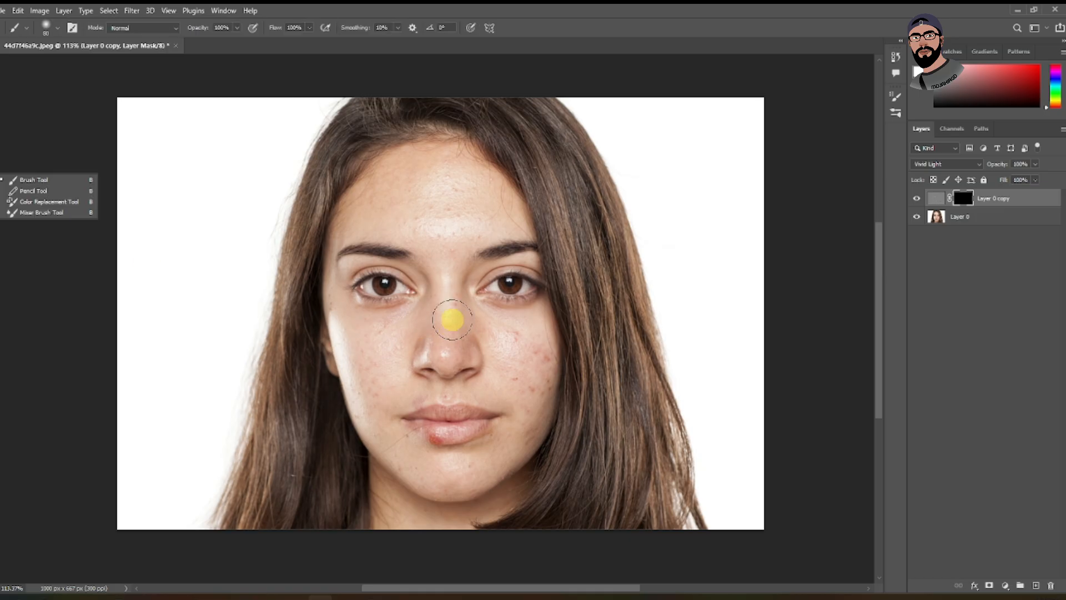
pyautogui.click(60, 31)
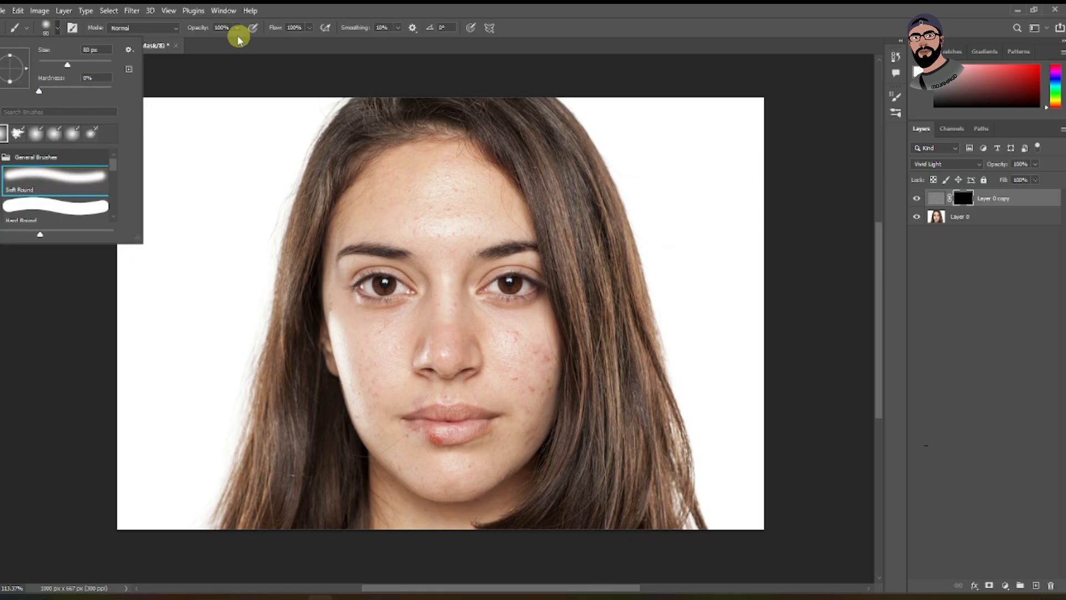
pyautogui.doubleClick(18, 176)
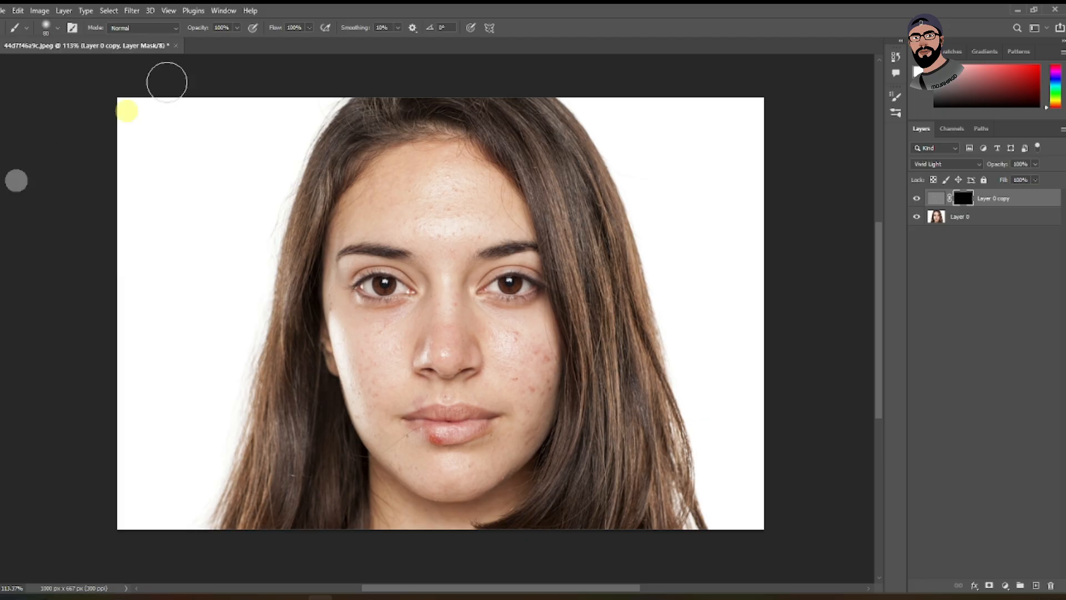
pyautogui.click(238, 28)
pyautogui.click(232, 28)
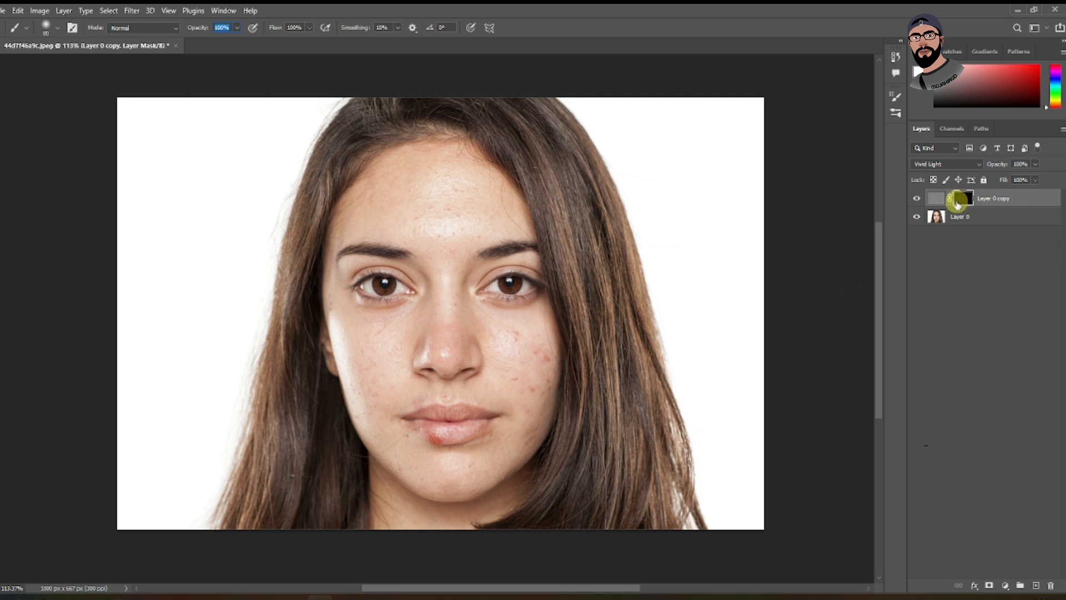
# Step: Paint white on the layer mask over the cheeks, forehead, nose and chin to reveal the smoothed skin
pyautogui.moveTo(508, 336)
pyautogui.mouseDown()
pyautogui.moveTo(533, 388)
pyautogui.moveTo(547, 357)
pyautogui.moveTo(534, 400)
pyautogui.moveTo(520, 360)
pyautogui.moveTo(521, 391)
pyautogui.mouseUp()
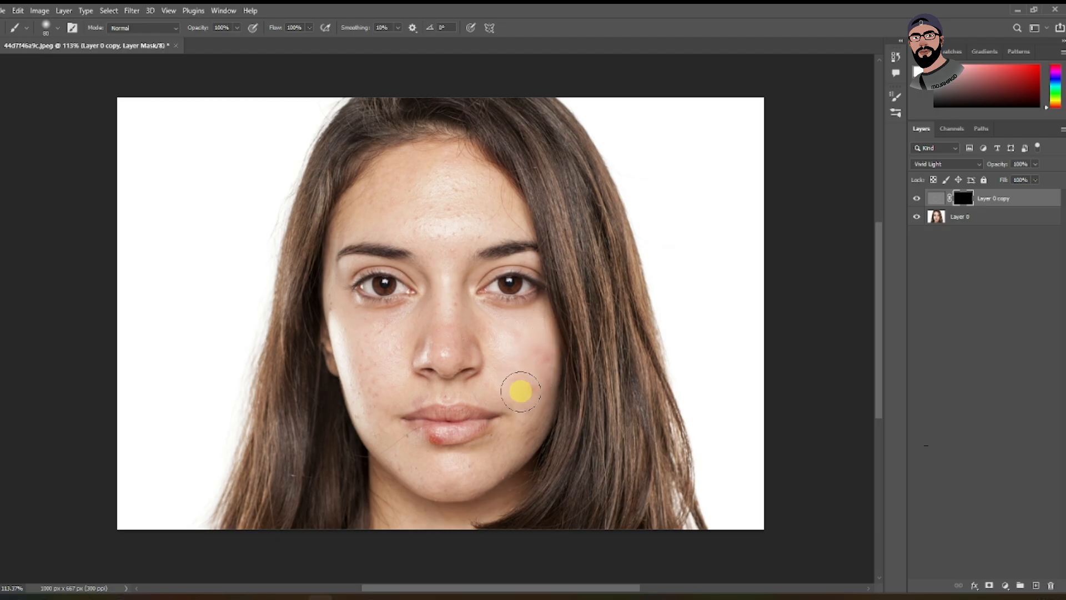
pyautogui.moveTo(396, 335)
pyautogui.mouseDown()
pyautogui.moveTo(357, 334)
pyautogui.moveTo(381, 410)
pyautogui.moveTo(419, 464)
pyautogui.moveTo(474, 471)
pyautogui.moveTo(528, 441)
pyautogui.moveTo(492, 435)
pyautogui.moveTo(469, 317)
pyautogui.moveTo(415, 352)
pyautogui.moveTo(464, 205)
pyautogui.moveTo(390, 179)
pyautogui.moveTo(320, 245)
pyautogui.moveTo(316, 290)
pyautogui.moveTo(323, 245)
pyautogui.moveTo(486, 205)
pyautogui.moveTo(489, 191)
pyautogui.moveTo(442, 220)
pyautogui.moveTo(550, 336)
pyautogui.moveTo(526, 408)
pyautogui.moveTo(418, 509)
pyautogui.moveTo(530, 378)
pyautogui.moveTo(447, 399)
pyautogui.moveTo(453, 339)
pyautogui.moveTo(502, 353)
pyautogui.moveTo(32, 190)
pyautogui.mouseUp()
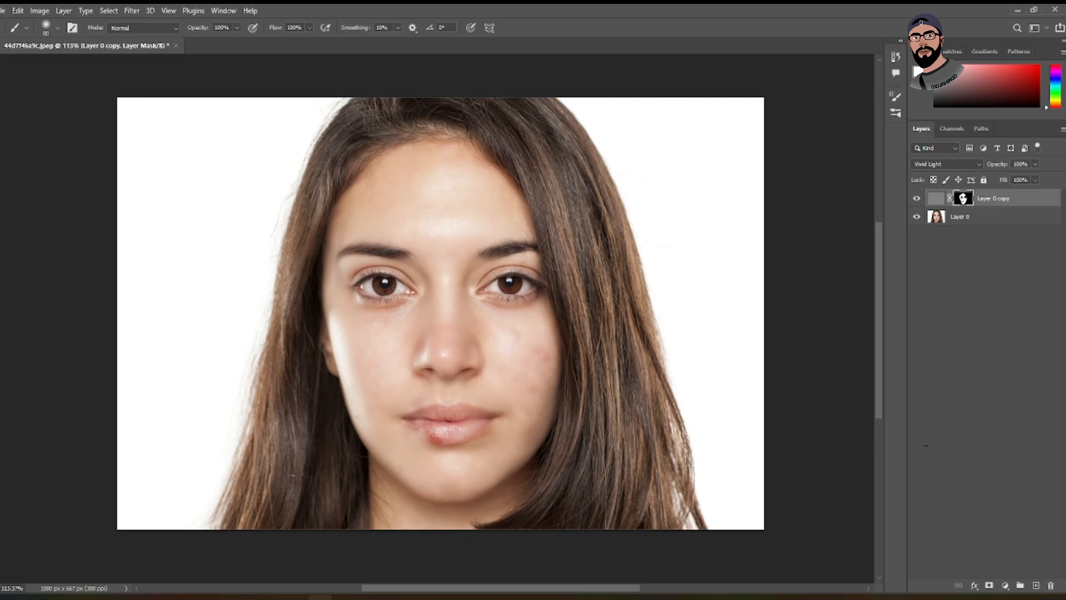
pyautogui.click(0, 63)
# Step: Activate the Spot Healing Brush tool for retouching the remaining facial blemishes
pyautogui.scroll(8, 522, 328)
pyautogui.scroll(-3, 491, 361)
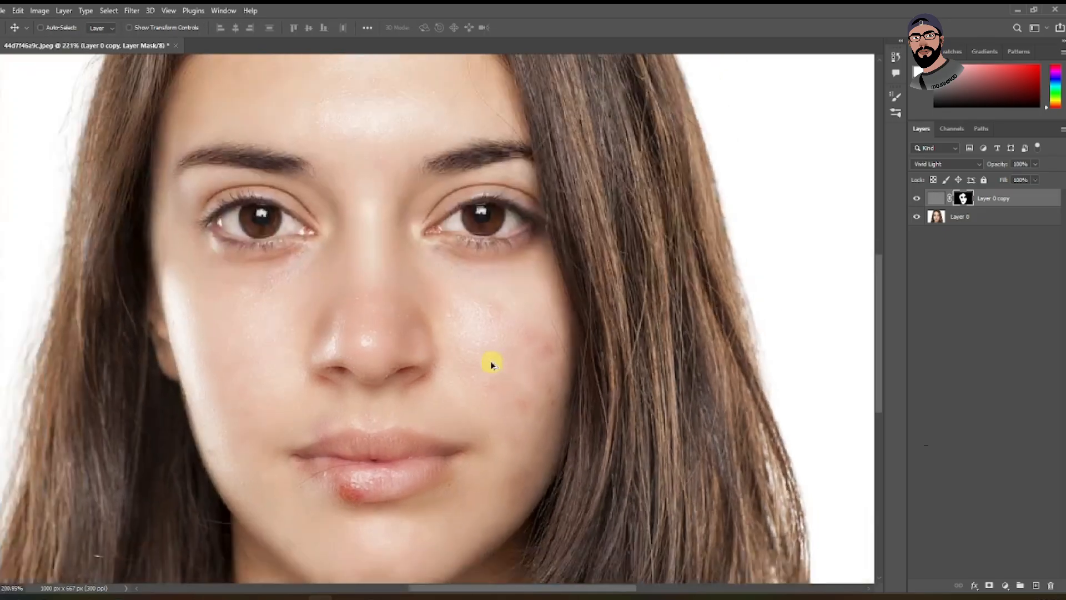
pyautogui.press('s')
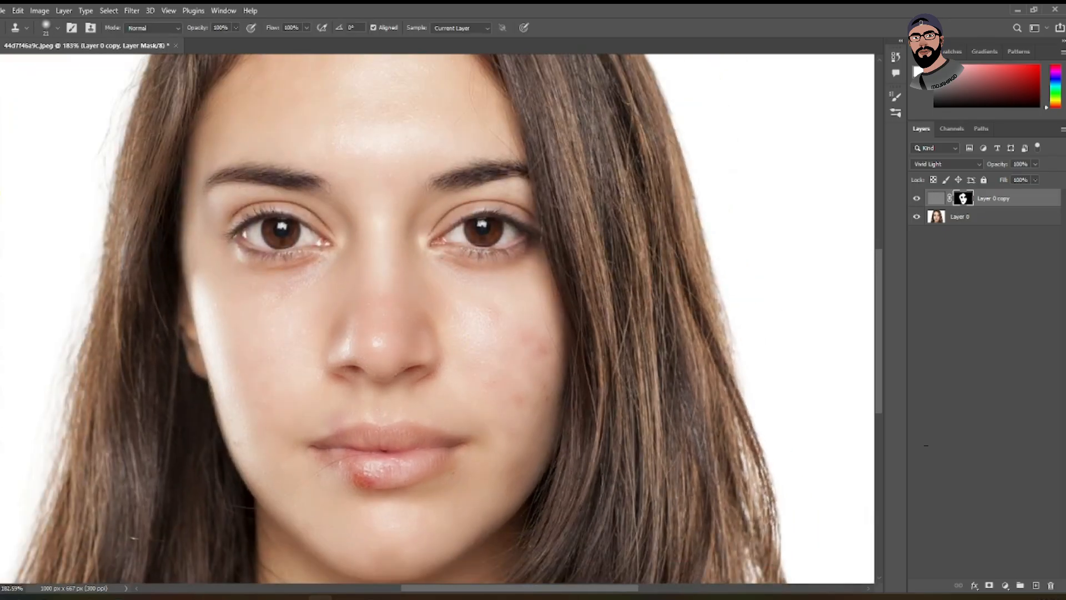
pyautogui.click(0, 164)
pyautogui.click(21, 166)
pyautogui.scroll(3, 507, 362)
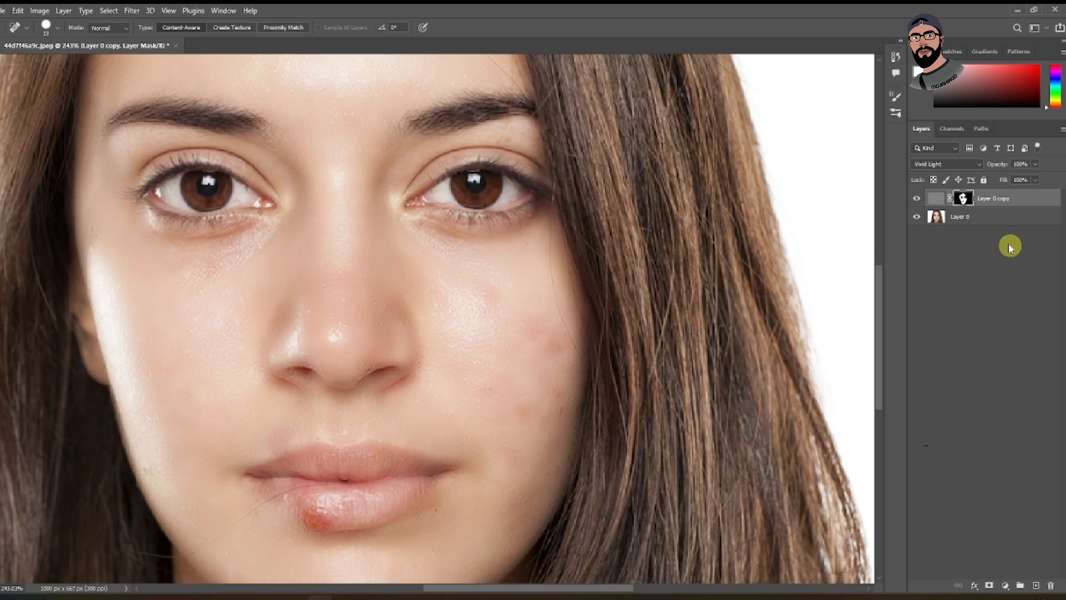
pyautogui.scroll(-1, 417, 341)
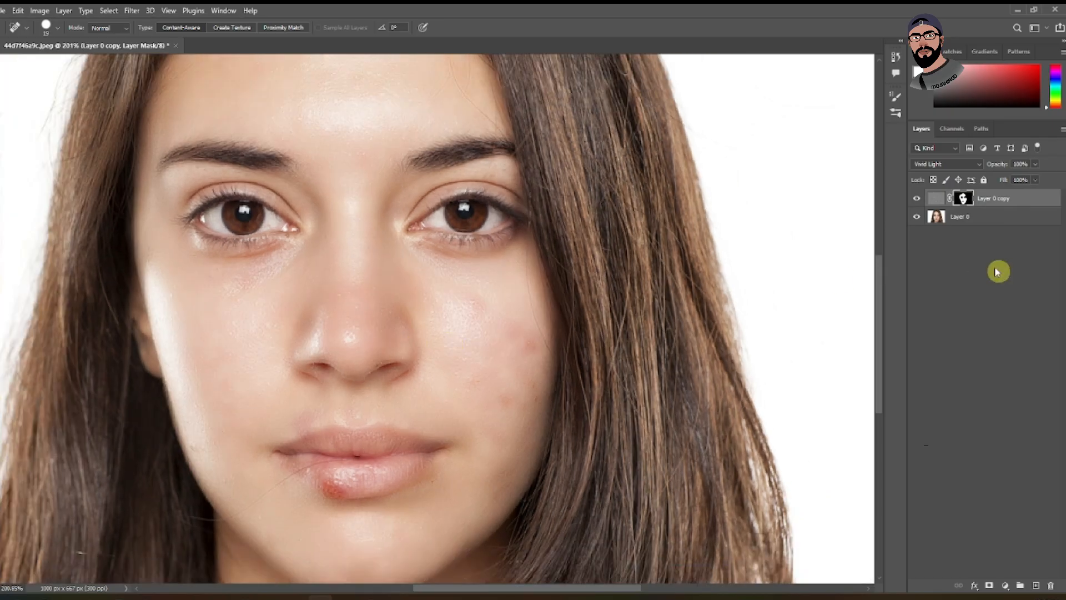
# Step: Compare the portrait before and after smoothing by toggling the visibility of the masked layer
pyautogui.click(977, 222)
pyautogui.click(986, 200)
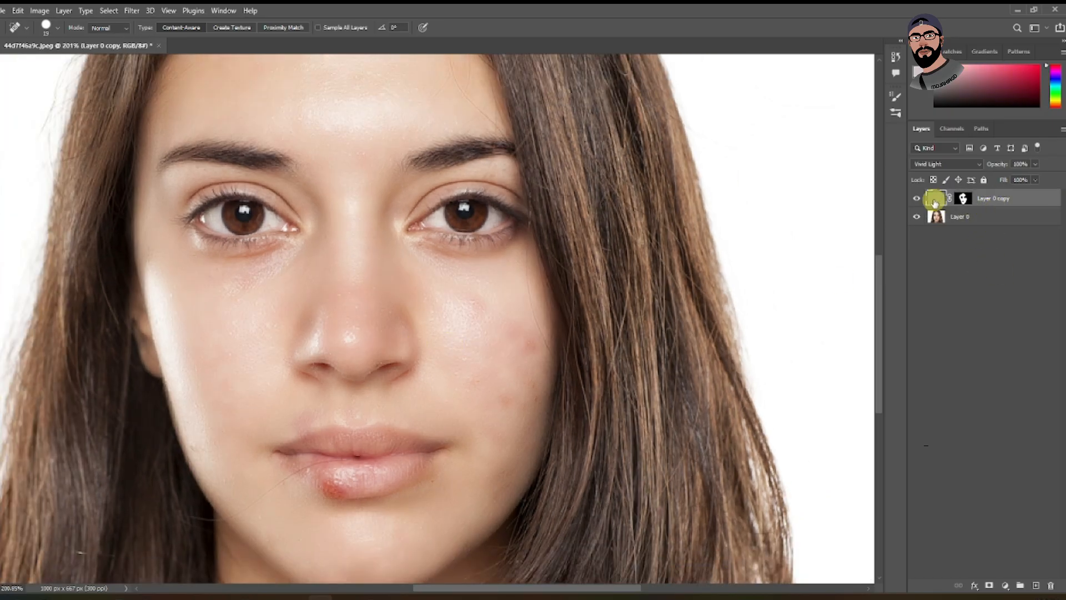
pyautogui.click(917, 198)
pyautogui.click(917, 198)
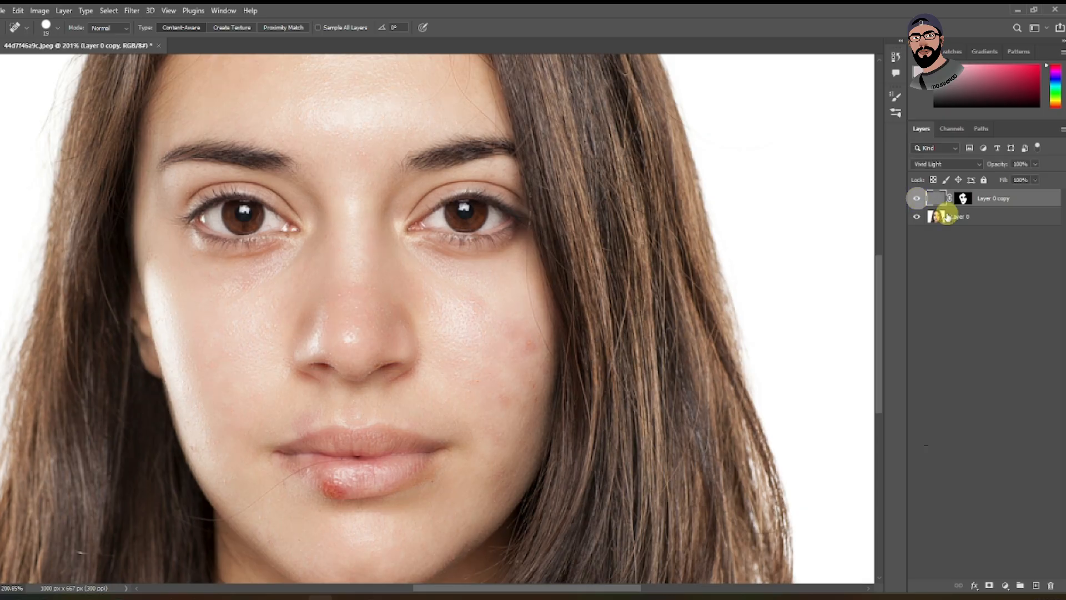
pyautogui.click(917, 198)
pyautogui.click(917, 198)
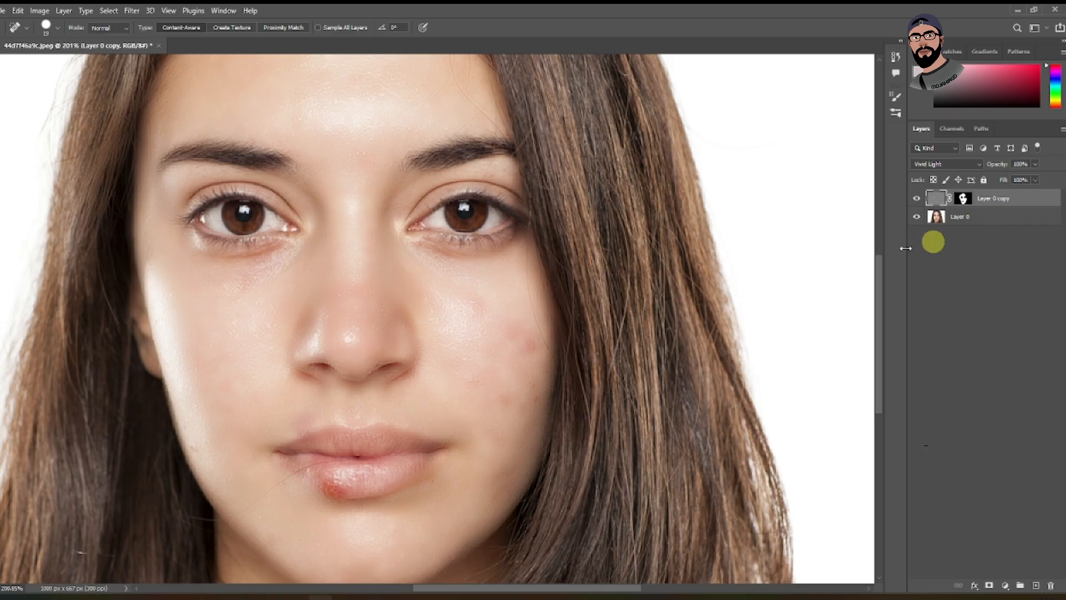
# Step: Duplicate the original portrait layer beneath the masked smoothing layer
pyautogui.scroll(-3, 652, 251)
pyautogui.click(978, 217)
pyautogui.click(984, 203)
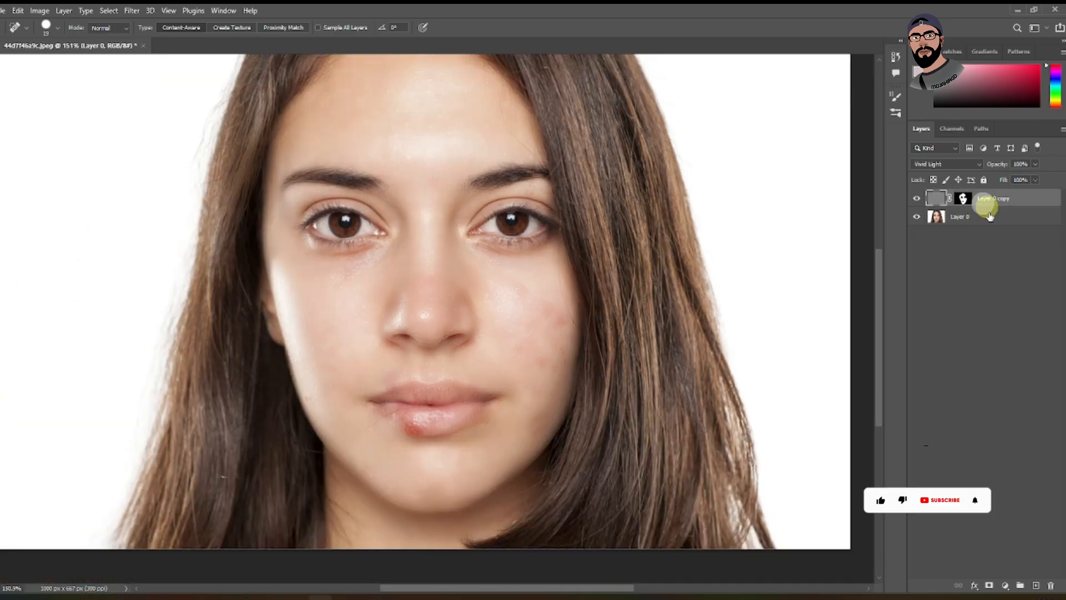
pyautogui.click(987, 222)
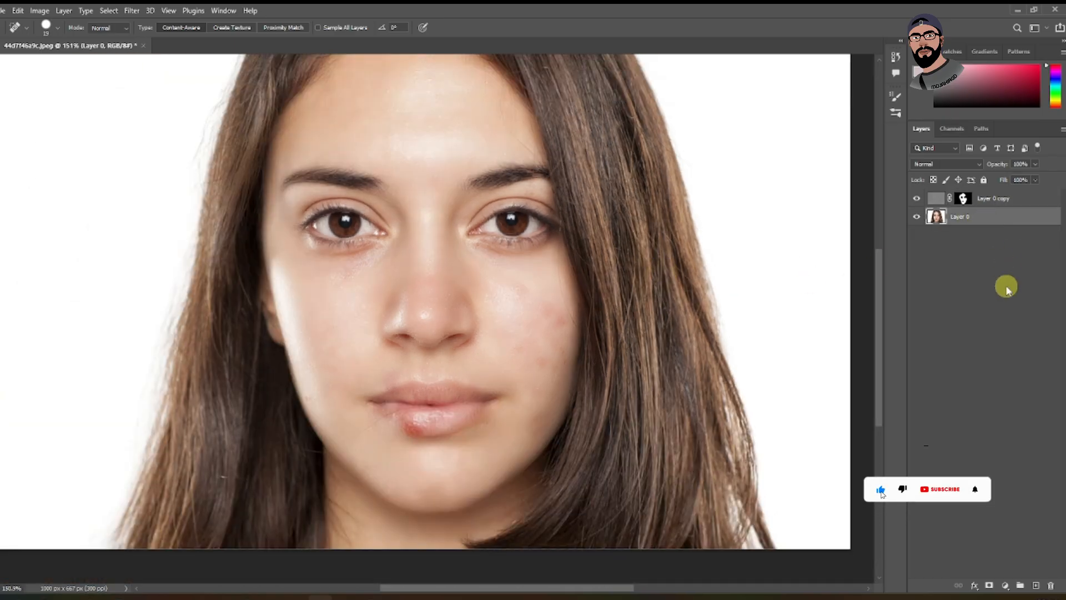
pyautogui.hotkey('ctrl', 'j')
# Step: Merge the masked smoothing layer with the new portrait duplicate, keeping the original Layer 0 separate
pyautogui.keyDown('shift'); pyautogui.click(992, 200); pyautogui.keyUp('shift')
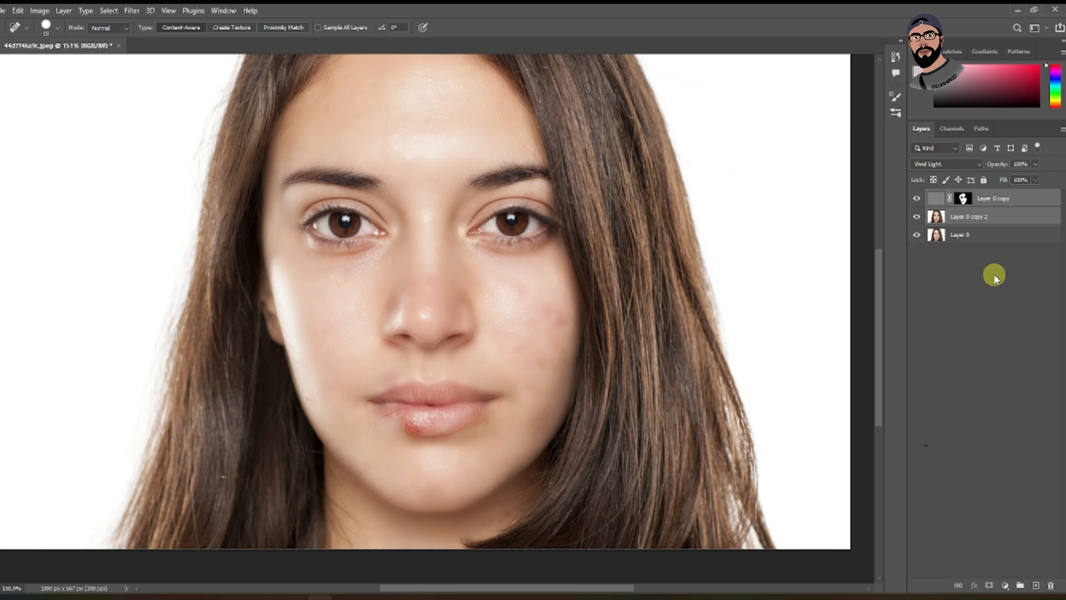
pyautogui.hotkey('ctrl', 'e')
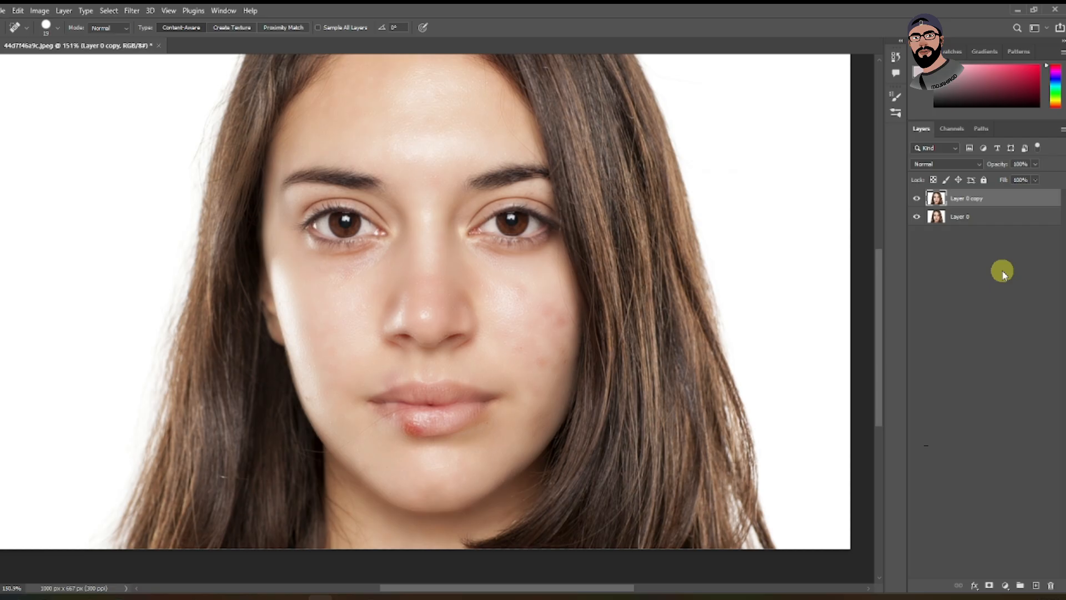
pyautogui.hotkey('ctrl', 'z')
pyautogui.rightClick(1014, 213)
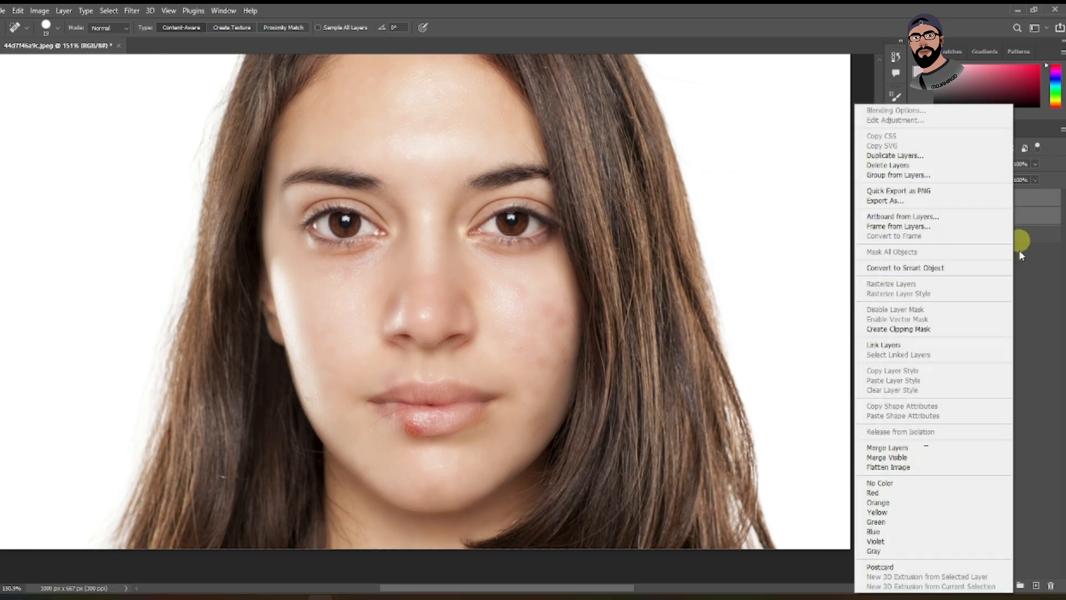
pyautogui.click(917, 452)
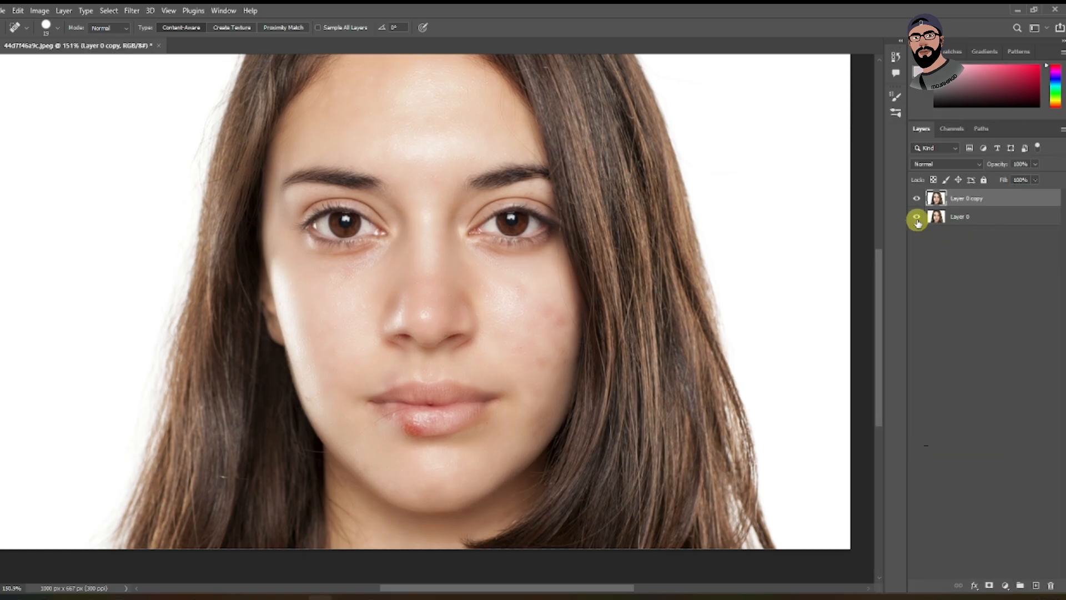
# Step: Heal the blemishes and red marks on the cheek beside the hair with the Spot Healing Brush
pyautogui.scroll(2, 543, 344)
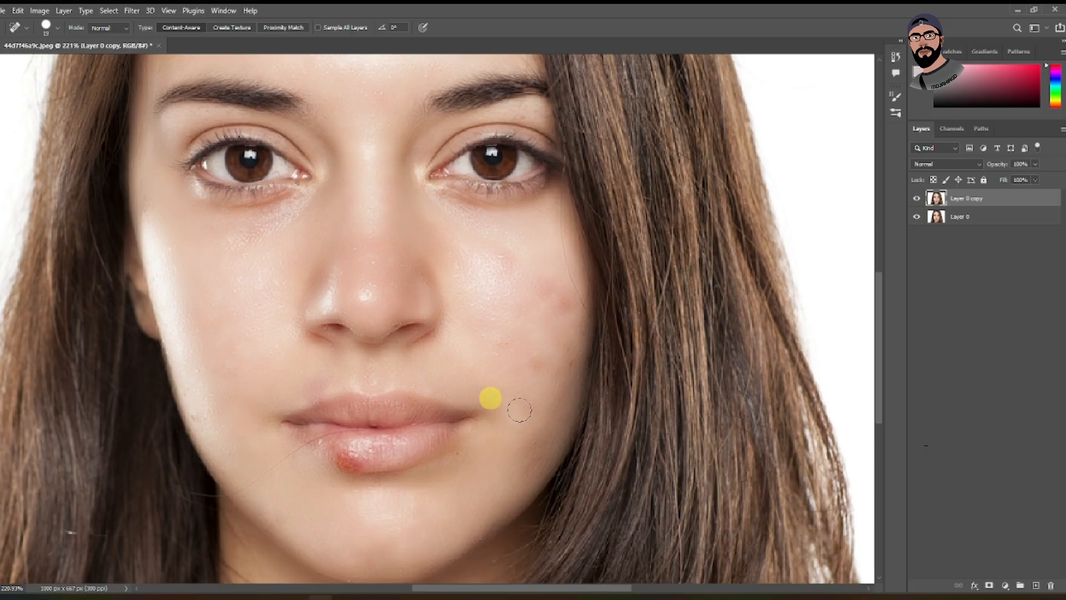
pyautogui.click(503, 346)
pyautogui.click(524, 358)
pyautogui.click(564, 354)
pyautogui.click(565, 305)
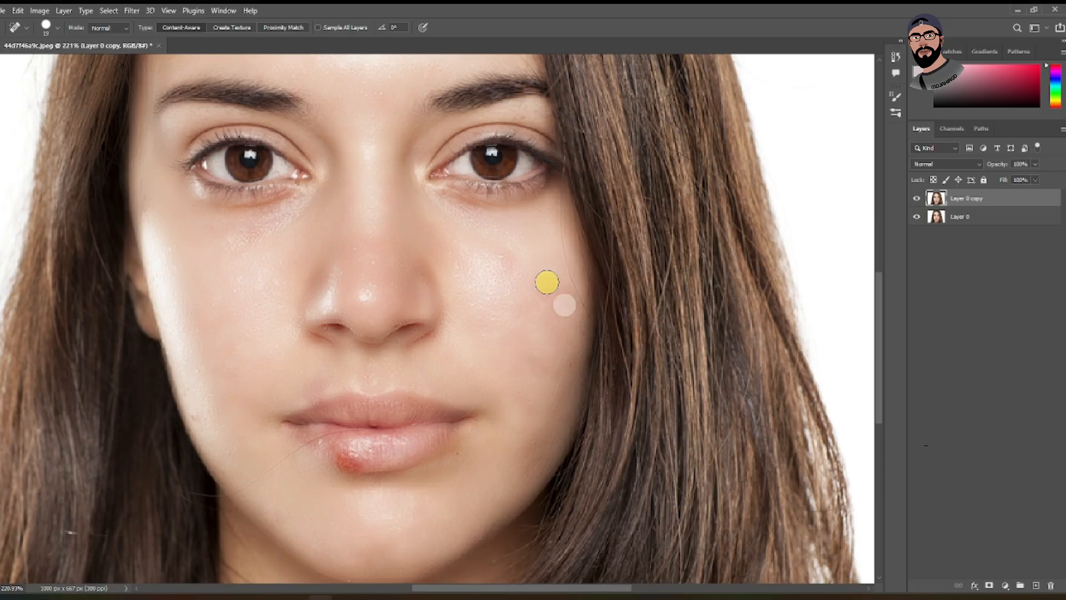
pyautogui.click(508, 261)
pyautogui.click(560, 316)
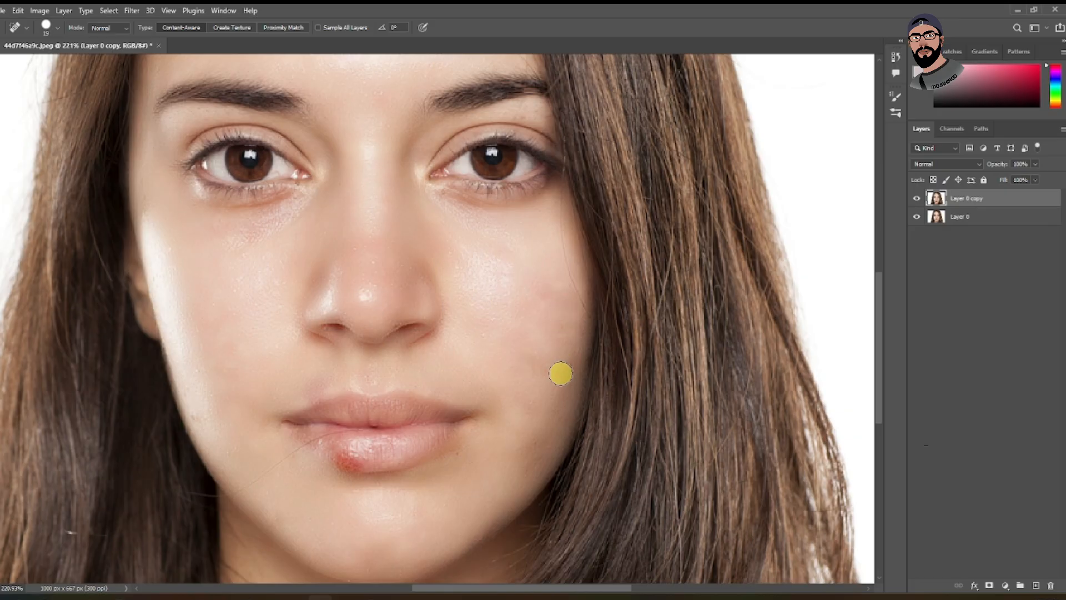
# Step: Heal the small spots around the mouth corner, lower cheek and below the lips with the Spot Healing Brush
pyautogui.click(528, 438)
pyautogui.click(461, 458)
pyautogui.click(470, 435)
pyautogui.click(528, 467)
pyautogui.scroll(-2, 526, 387)
pyautogui.scroll(3, 347, 489)
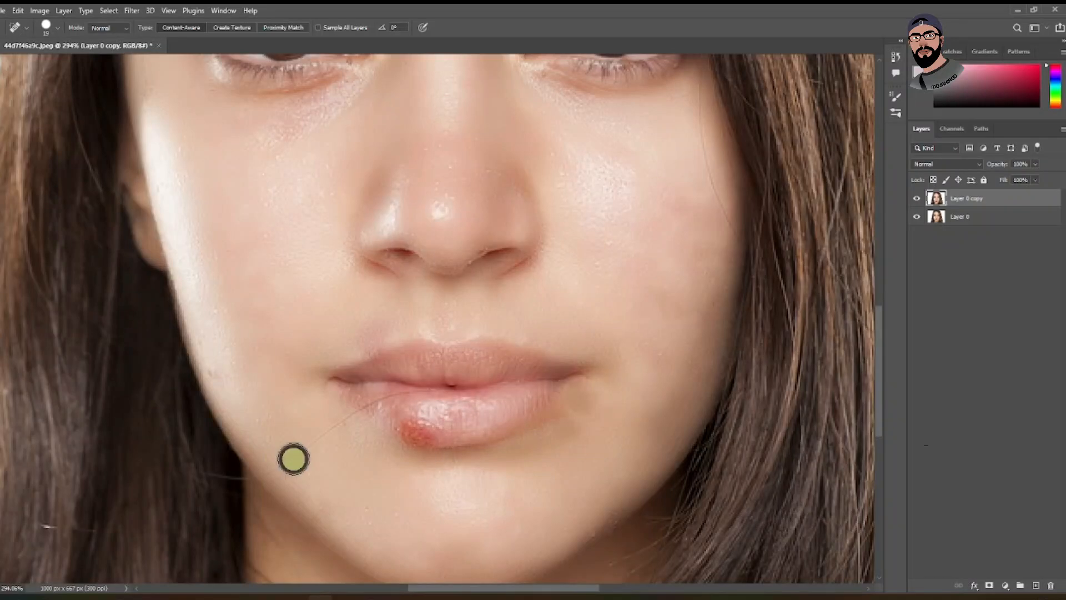
pyautogui.click(357, 419)
# Step: Outline both lips on the retouched portrait layer with a closed freehand Lasso selection
pyautogui.scroll(-5, 493, 445)
pyautogui.scroll(4, 481, 431)
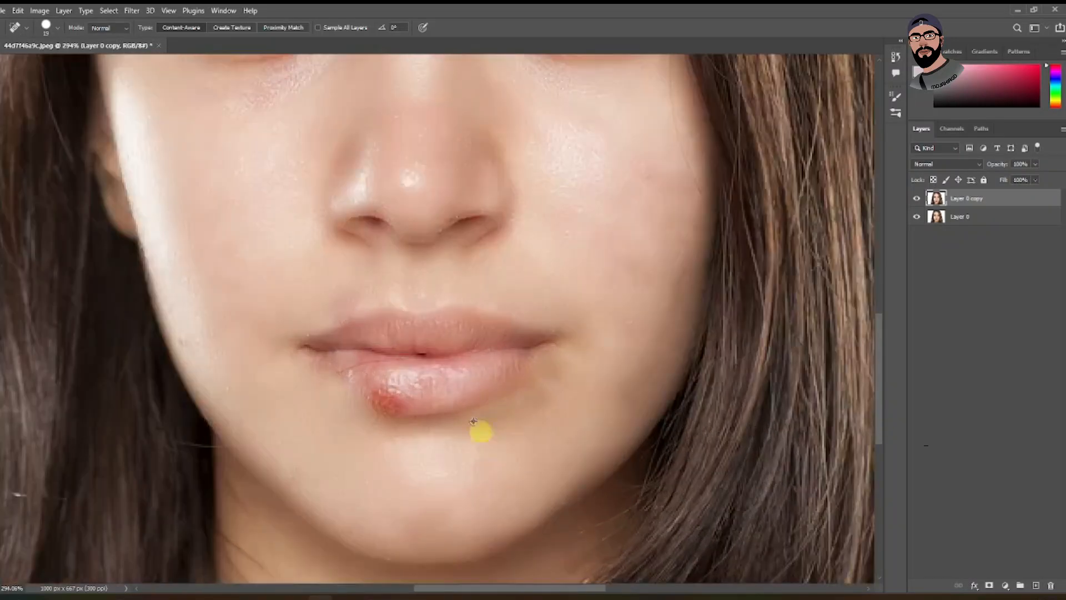
pyautogui.scroll(-4, 521, 395)
pyautogui.scroll(-1, 504, 385)
pyautogui.scroll(4, 504, 386)
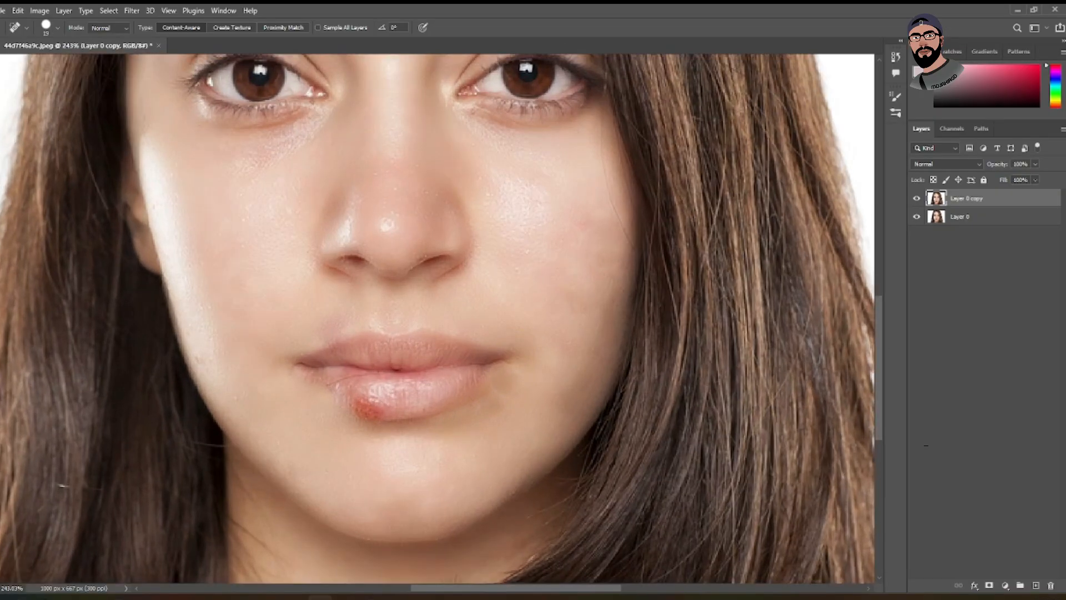
pyautogui.scroll(-1, 460, 338)
pyautogui.scroll(2, 460, 338)
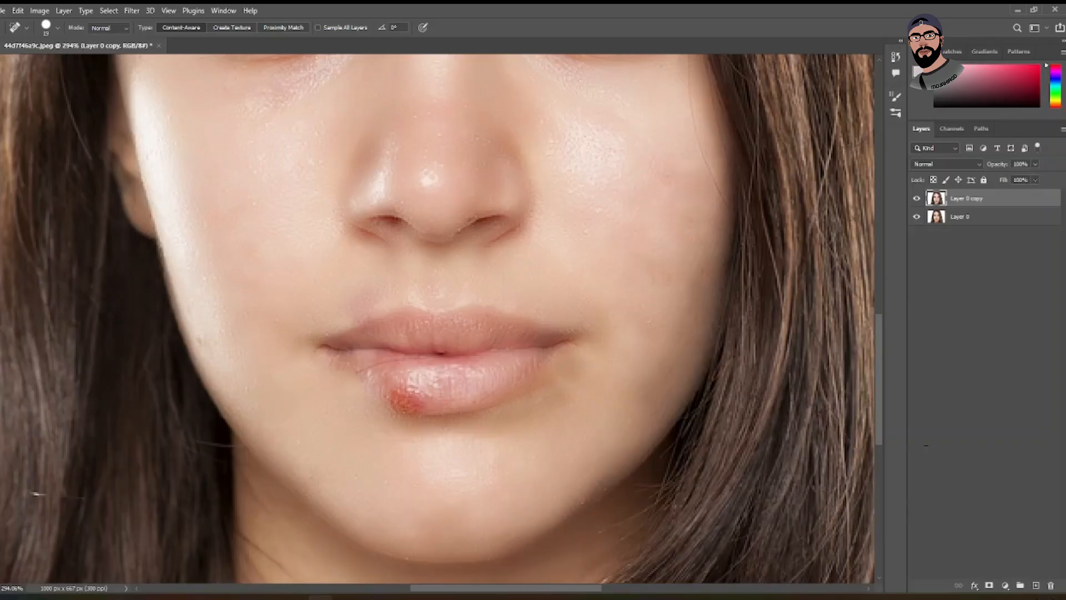
pyautogui.press('l')
pyautogui.scroll(1, 326, 414)
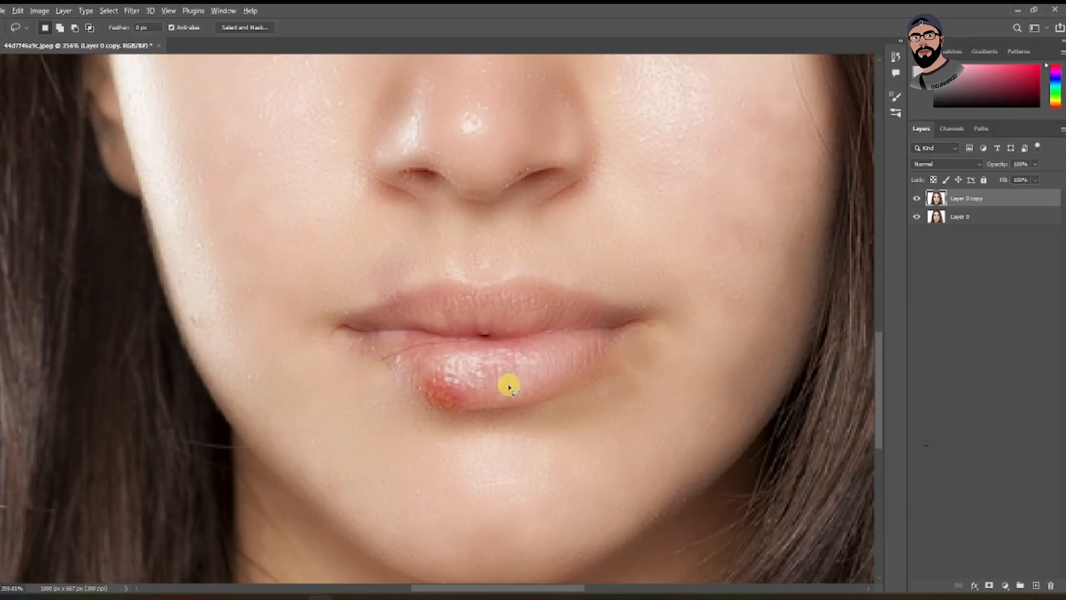
pyautogui.scroll(1, 509, 387)
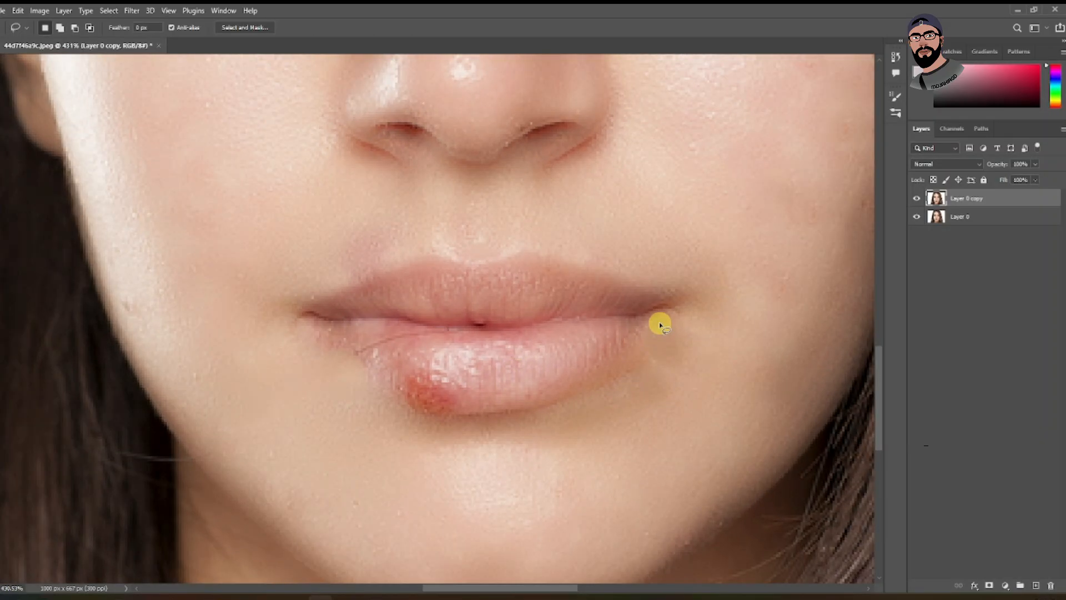
pyautogui.moveTo(654, 332)
pyautogui.mouseDown()
pyautogui.moveTo(571, 396)
pyautogui.moveTo(469, 417)
pyautogui.moveTo(408, 405)
pyautogui.moveTo(374, 368)
pyautogui.moveTo(326, 345)
pyautogui.mouseUp()
pyautogui.moveTo(300, 307)
pyautogui.mouseDown()
pyautogui.moveTo(419, 255)
pyautogui.moveTo(465, 260)
pyautogui.moveTo(536, 243)
pyautogui.moveTo(679, 296)
pyautogui.moveTo(663, 322)
pyautogui.moveTo(579, 365)
pyautogui.mouseUp()
pyautogui.scroll(-2, 445, 331)
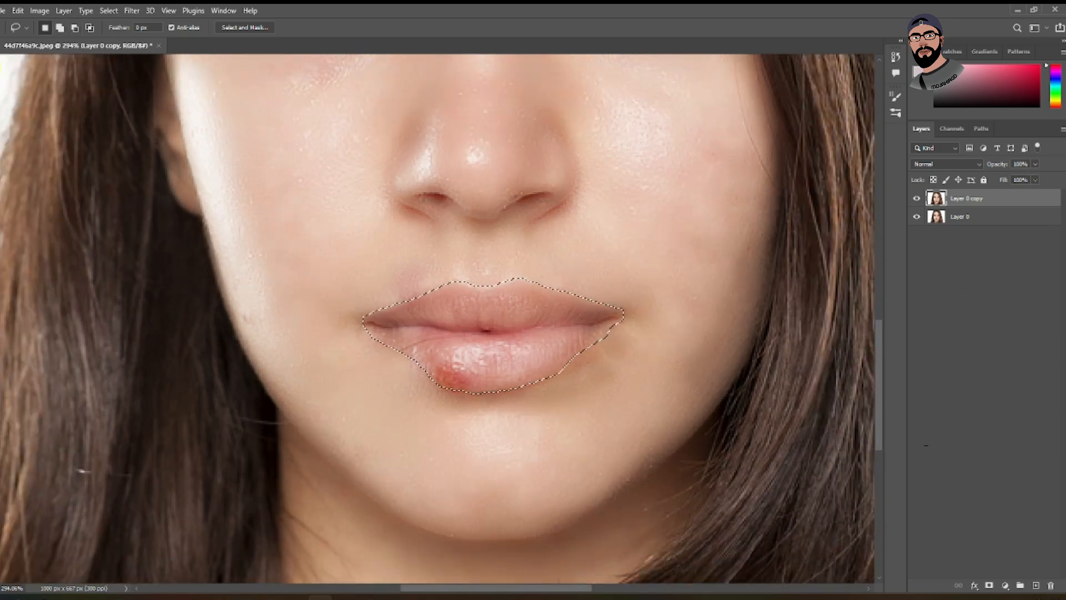
# Step: Copy the selected lips to a new layer and hide the original Layer 0
pyautogui.press('v')
pyautogui.scroll(1, 780, 309)
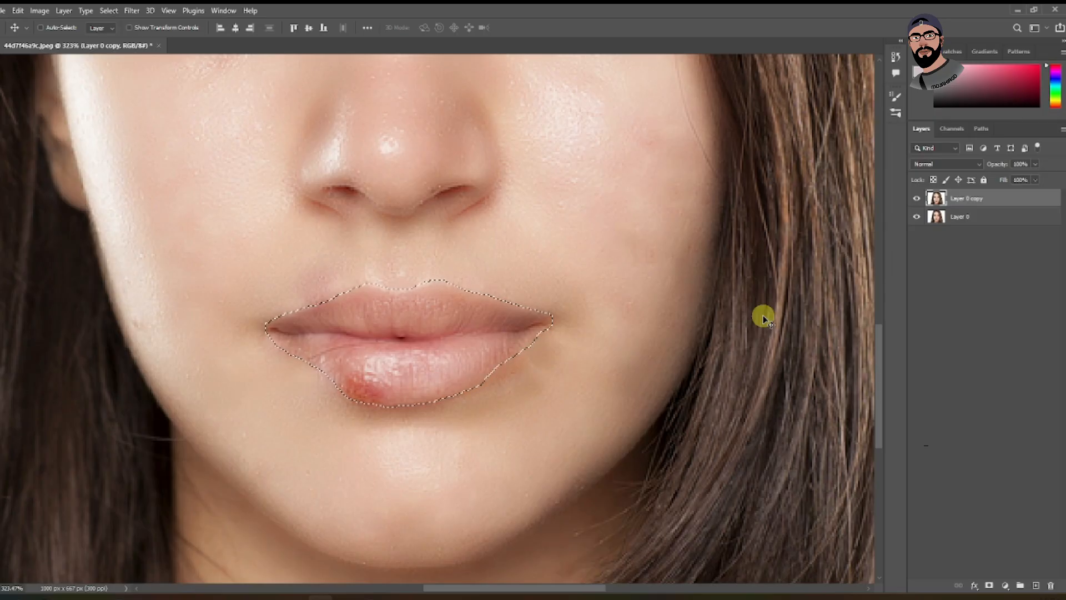
pyautogui.hotkey('ctrl', 'j')
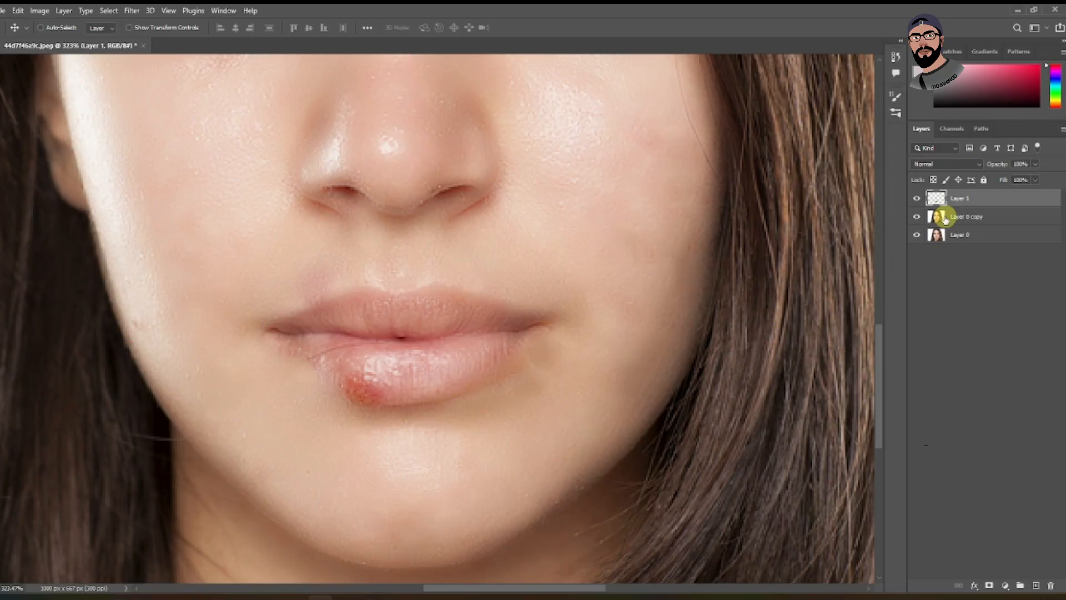
pyautogui.moveTo(917, 235); pyautogui.dragTo(917, 219)
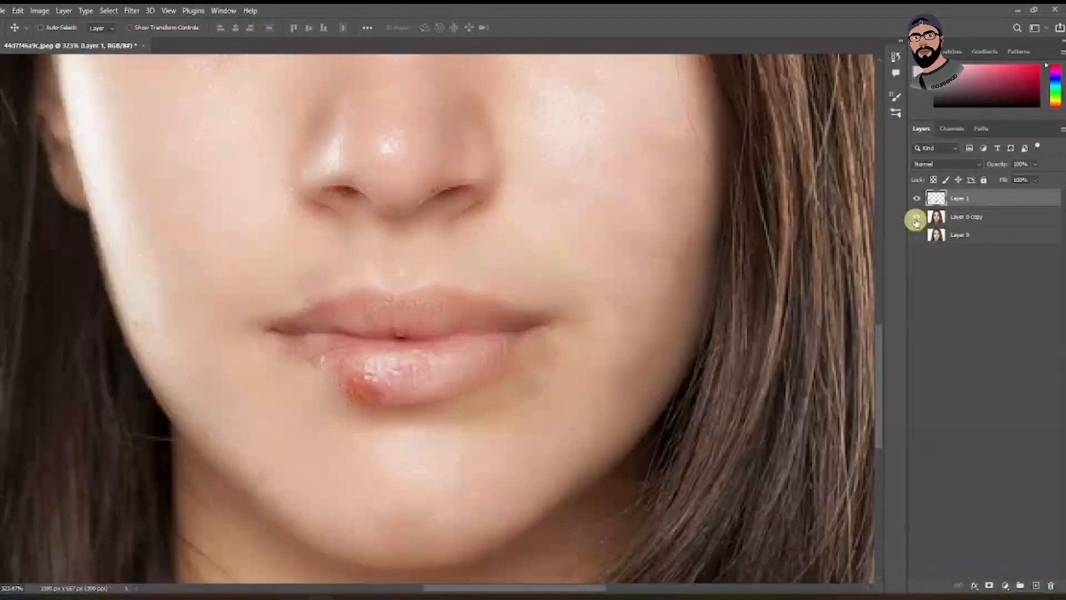
pyautogui.click(917, 218)
# Step: Add a Solid Color fill layer in dark red above the copied lips layer
pyautogui.click(1005, 586)
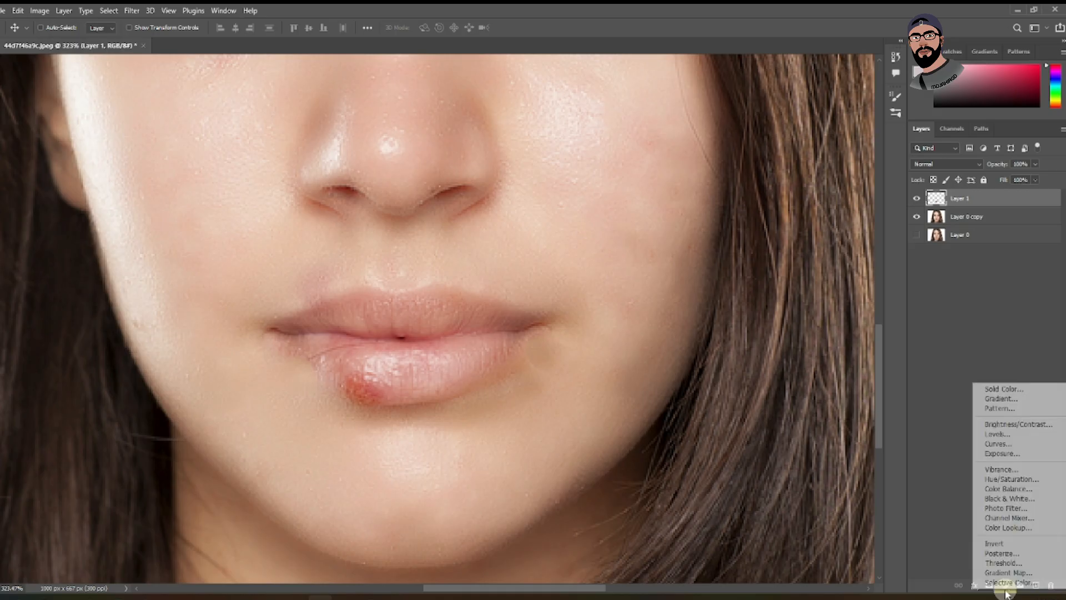
pyautogui.click(994, 387)
pyautogui.moveTo(476, 297); pyautogui.dragTo(570, 97)
pyautogui.moveTo(585, 138); pyautogui.dragTo(600, 208)
pyautogui.click(708, 119)
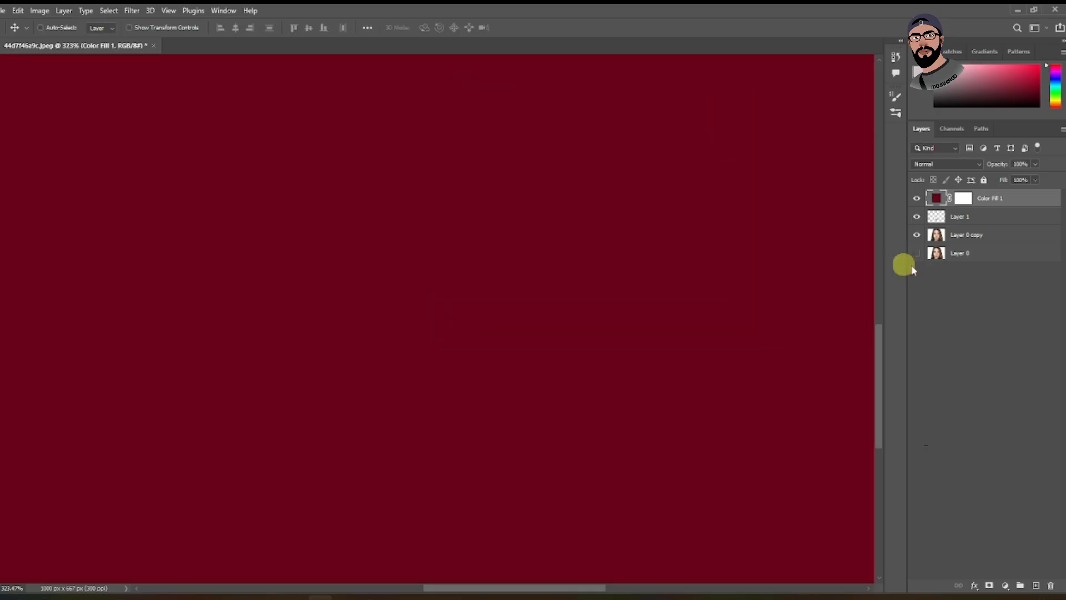
# Step: Rasterize the dark red color fill layer
pyautogui.scroll(-4, 532, 309)
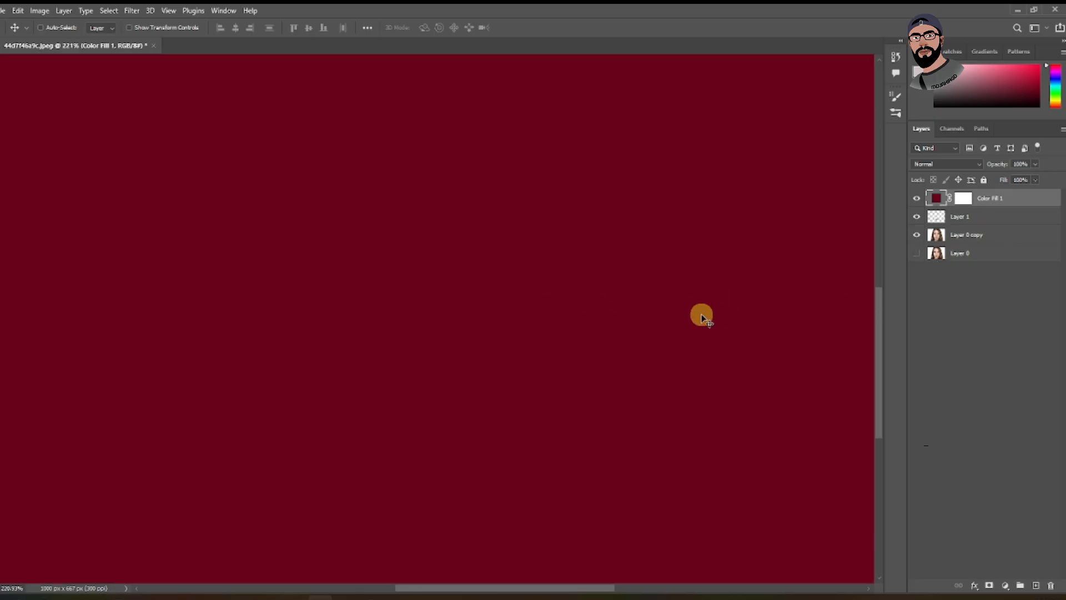
pyautogui.rightClick(1020, 199)
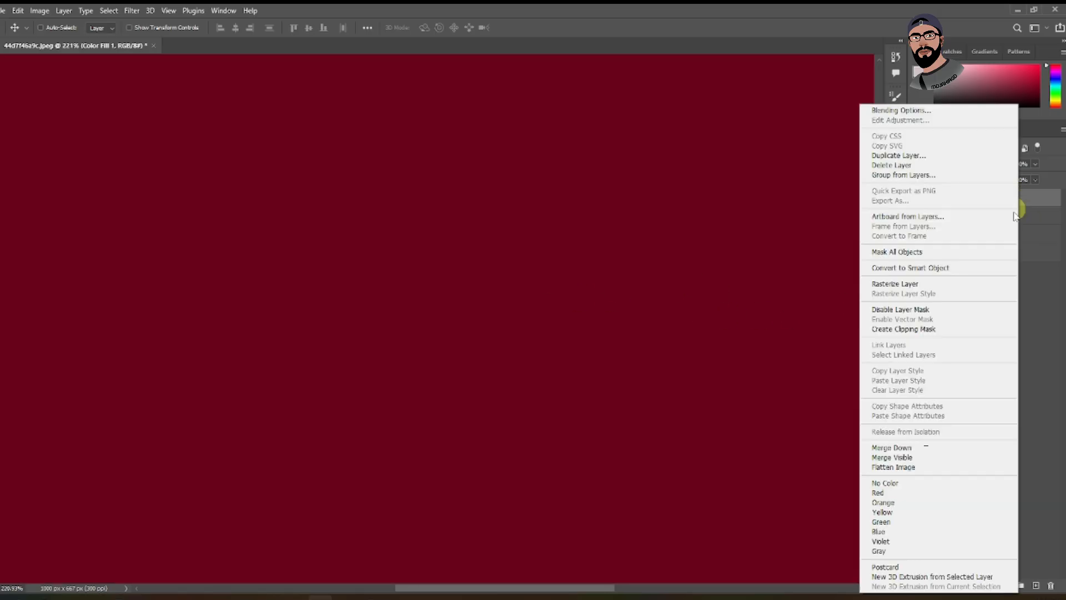
pyautogui.click(927, 286)
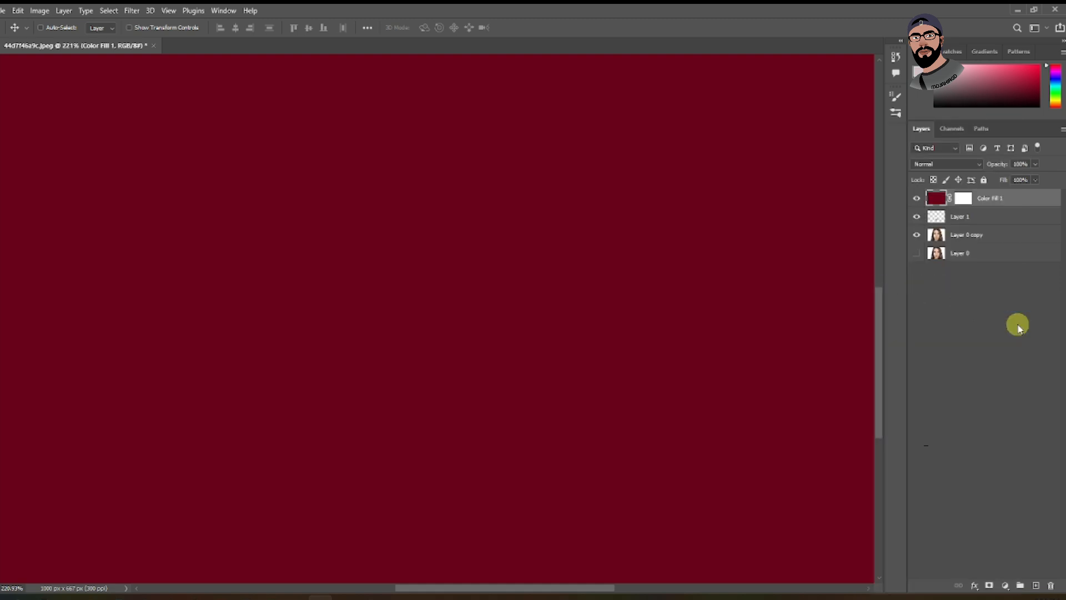
# Step: Copy the lip-shaped area of the red fill to a new layer using Layer 1's outline, and delete the full fill layer
pyautogui.keyDown('ctrl'); pyautogui.click(939, 217); pyautogui.keyUp('ctrl')
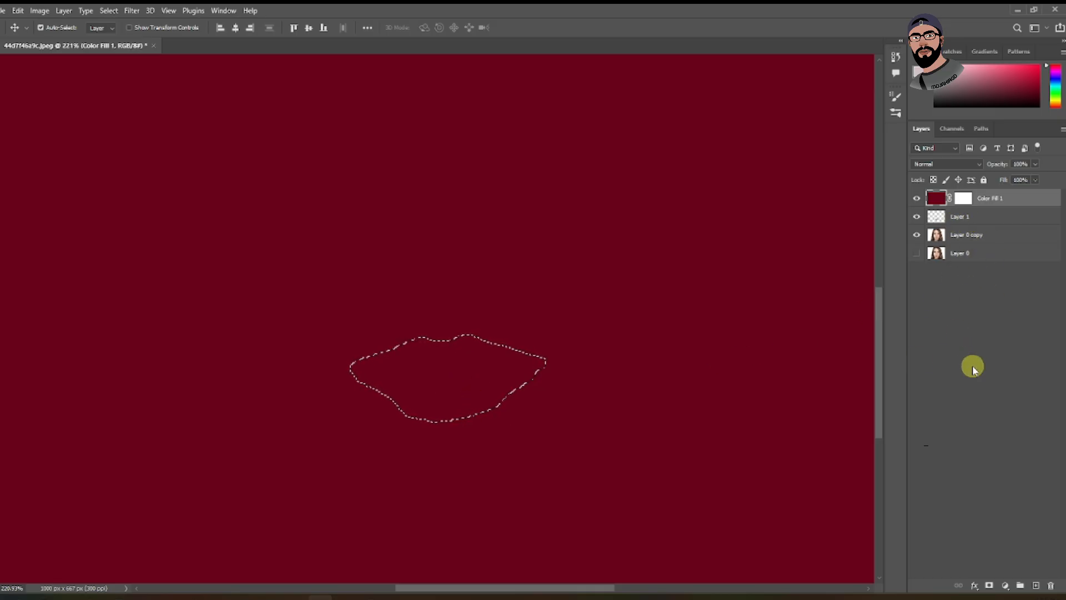
pyautogui.hotkey('ctrl', 'd')
pyautogui.hotkey('ctrl', 'shift', 'alt', 'n')
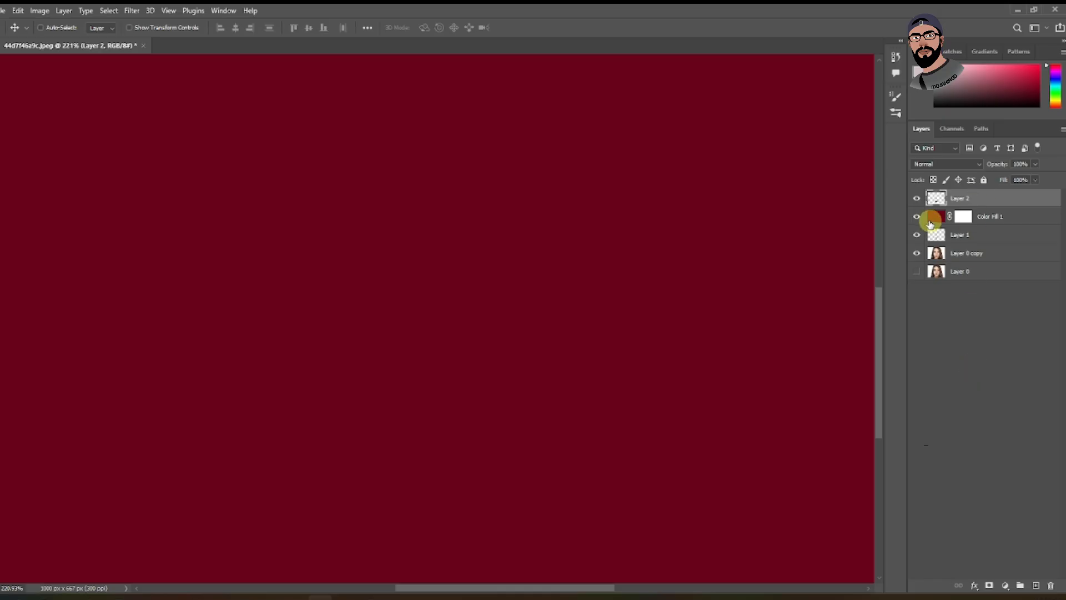
pyautogui.click(1000, 219)
pyautogui.press('Delete')
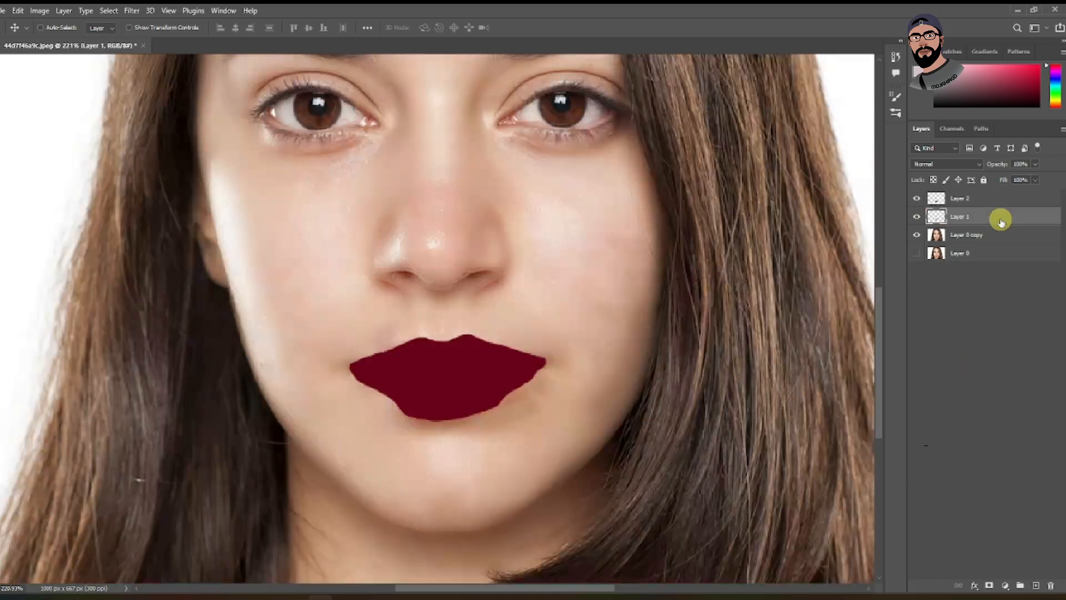
# Step: Compare the lips with and without the red shape by toggling the visibility of Layer 2
pyautogui.click(918, 199)
pyautogui.click(918, 199)
pyautogui.click(918, 199)
pyautogui.click(918, 199)
pyautogui.click(919, 199)
pyautogui.click(919, 199)
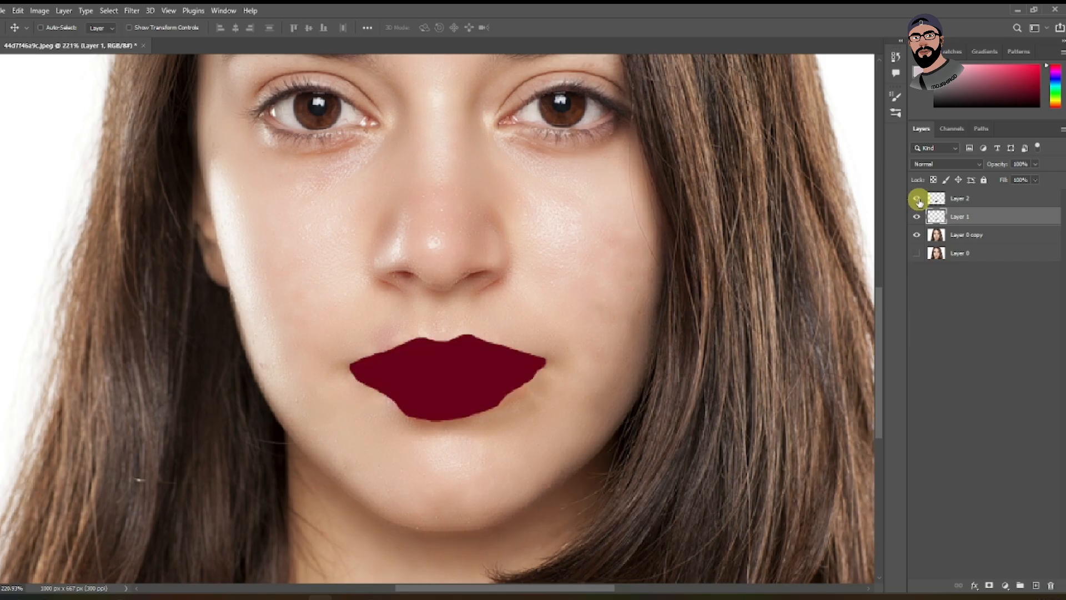
# Step: Set the blend mode of the red lip layer, Layer 2, to Color Burn
pyautogui.click(977, 201)
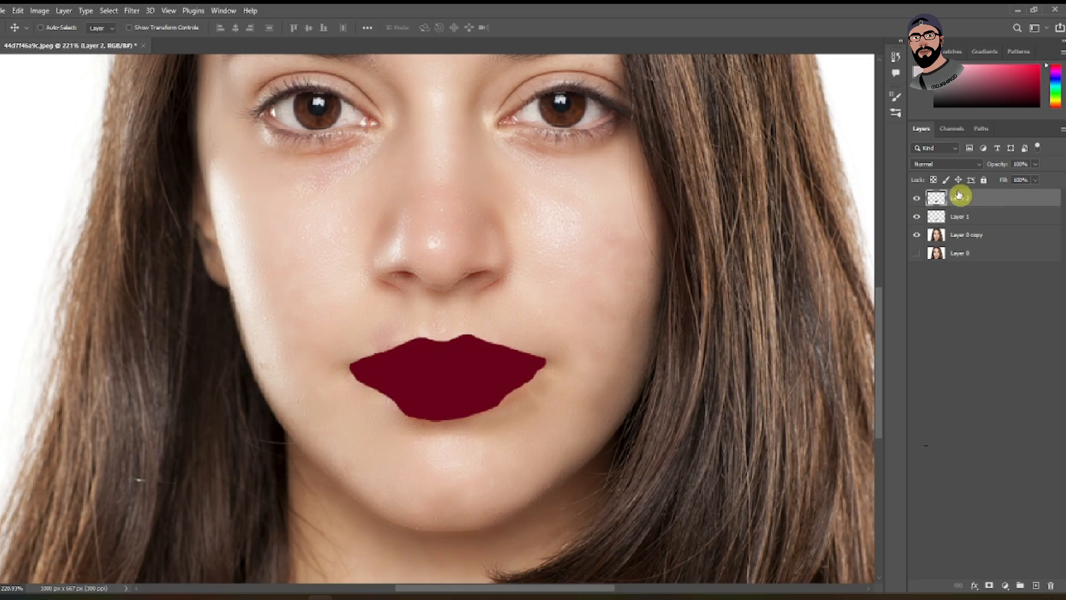
pyautogui.click(943, 164)
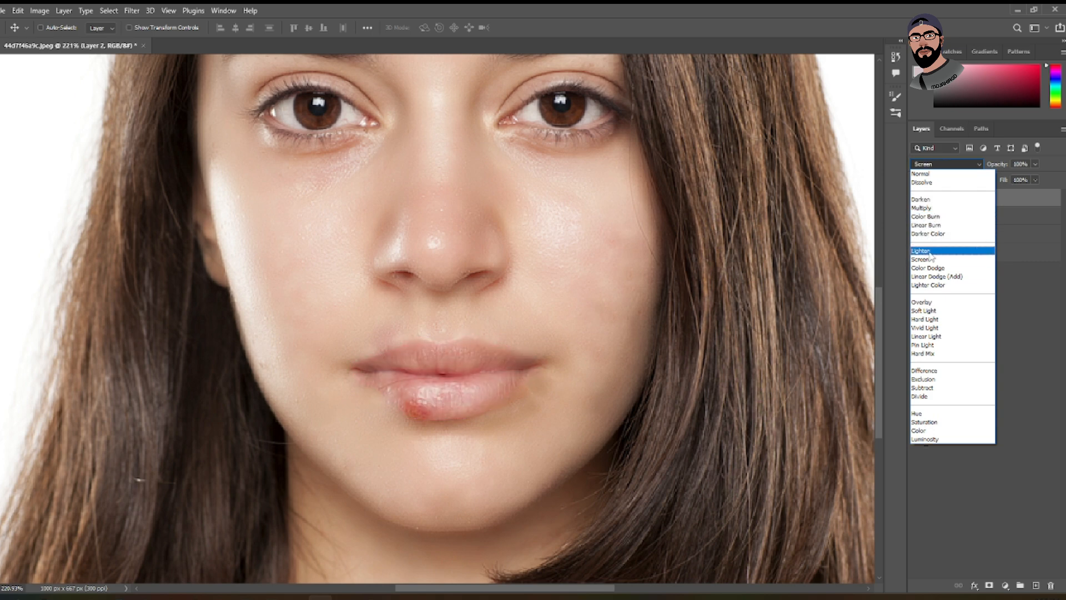
pyautogui.click(925, 217)
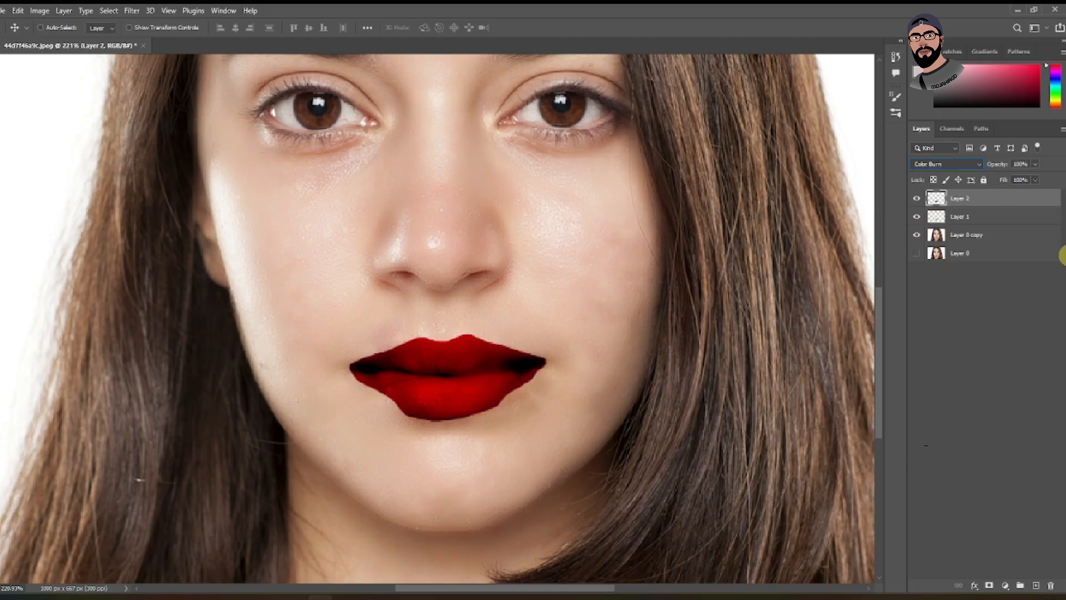
# Step: Lower the red lip layer's opacity to about 59% and its fill to about 57%
pyautogui.click(1036, 164)
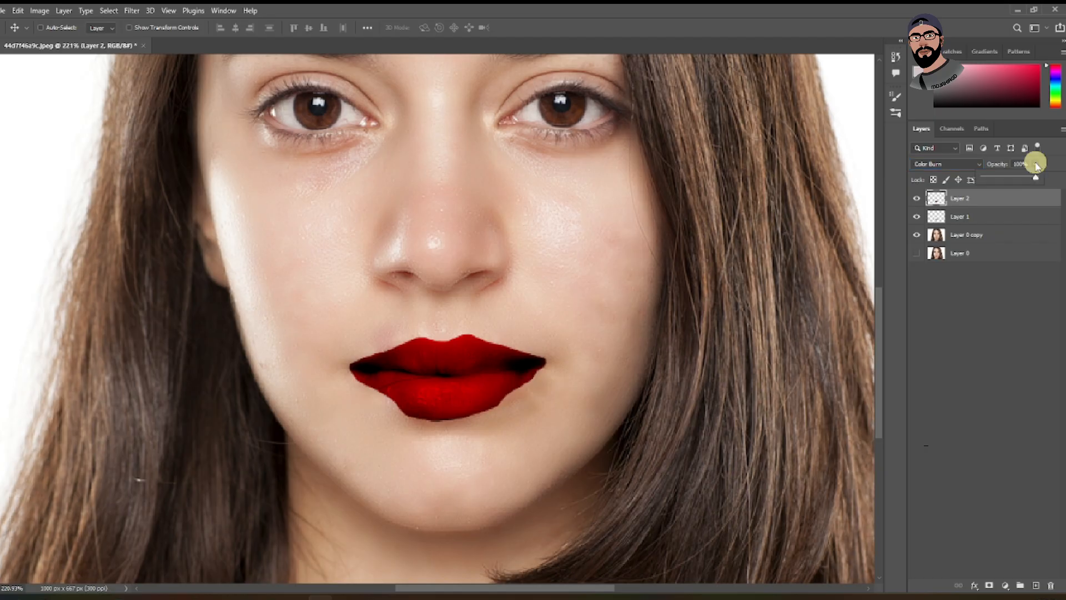
pyautogui.moveTo(1033, 179)
pyautogui.mouseDown()
pyautogui.moveTo(996, 177)
pyautogui.moveTo(1015, 179)
pyautogui.mouseUp()
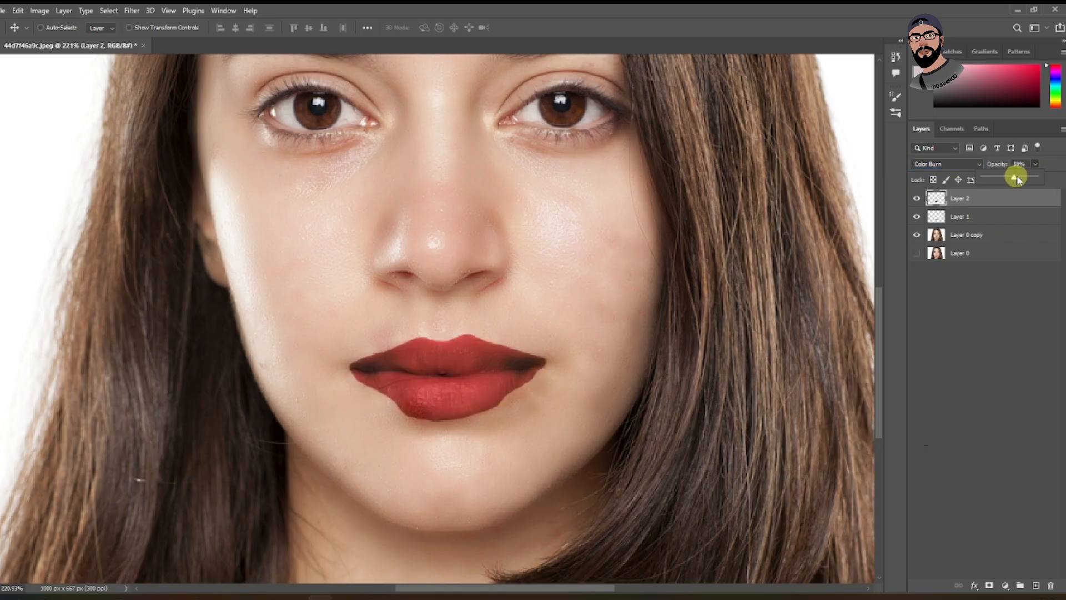
pyautogui.click(1032, 166)
pyautogui.click(1035, 180)
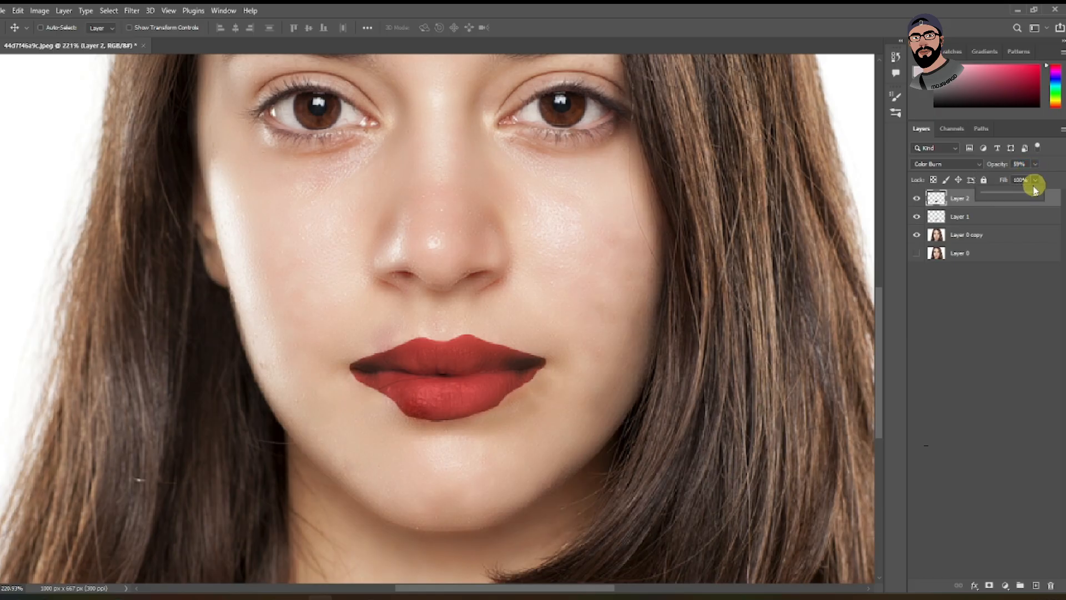
pyautogui.moveTo(1031, 197); pyautogui.dragTo(1013, 196)
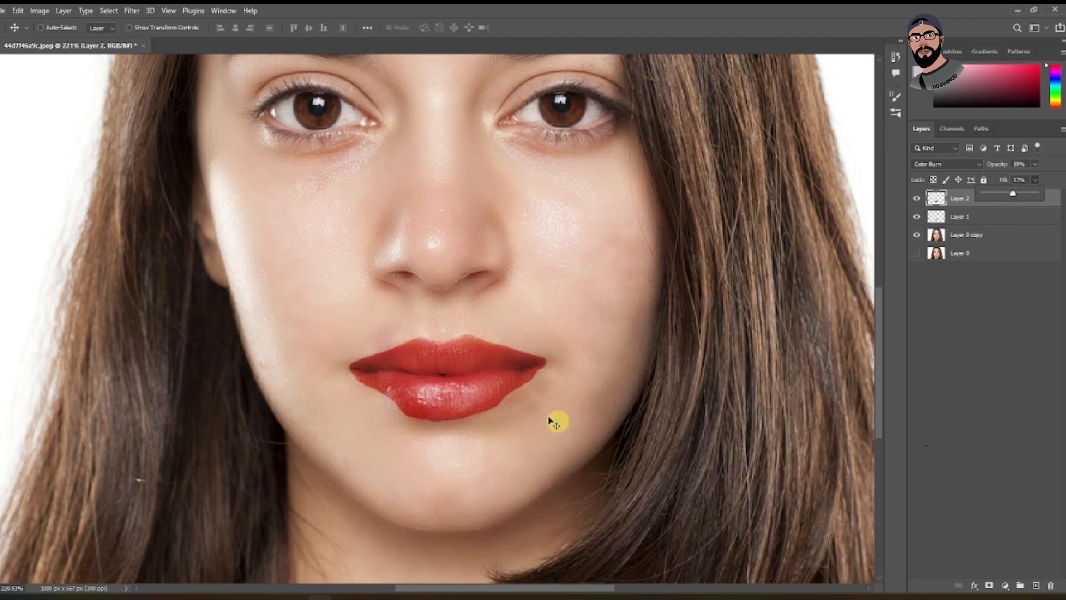
# Step: Soften the edges of the red lip layer, Layer 2, with a Gaussian Blur of about 2.9 pixels radius
pyautogui.scroll(4, 533, 364)
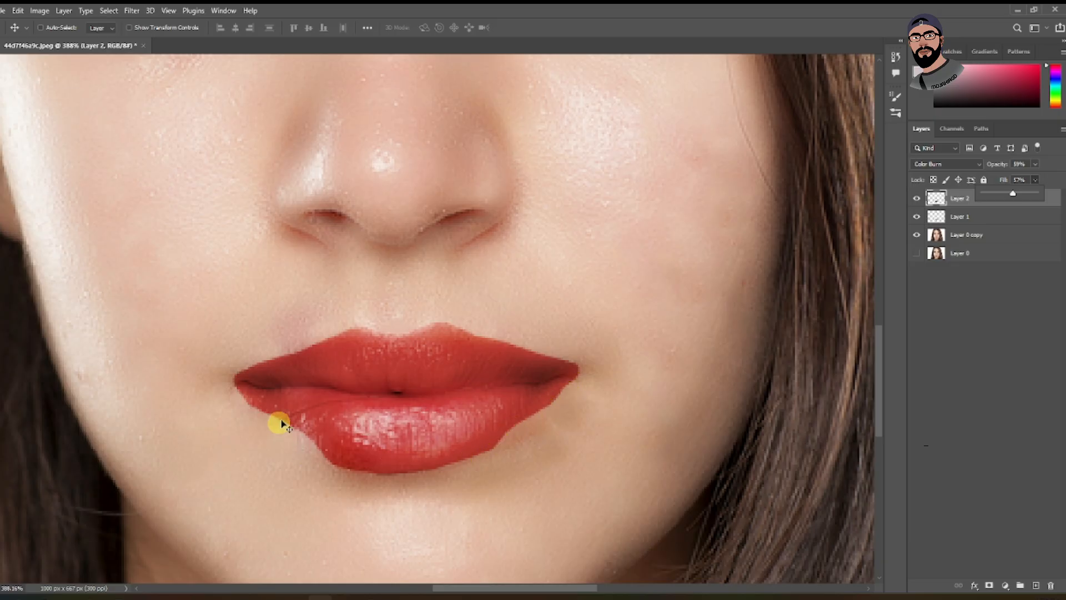
pyautogui.scroll(-9, 405, 377)
pyautogui.scroll(1, 457, 364)
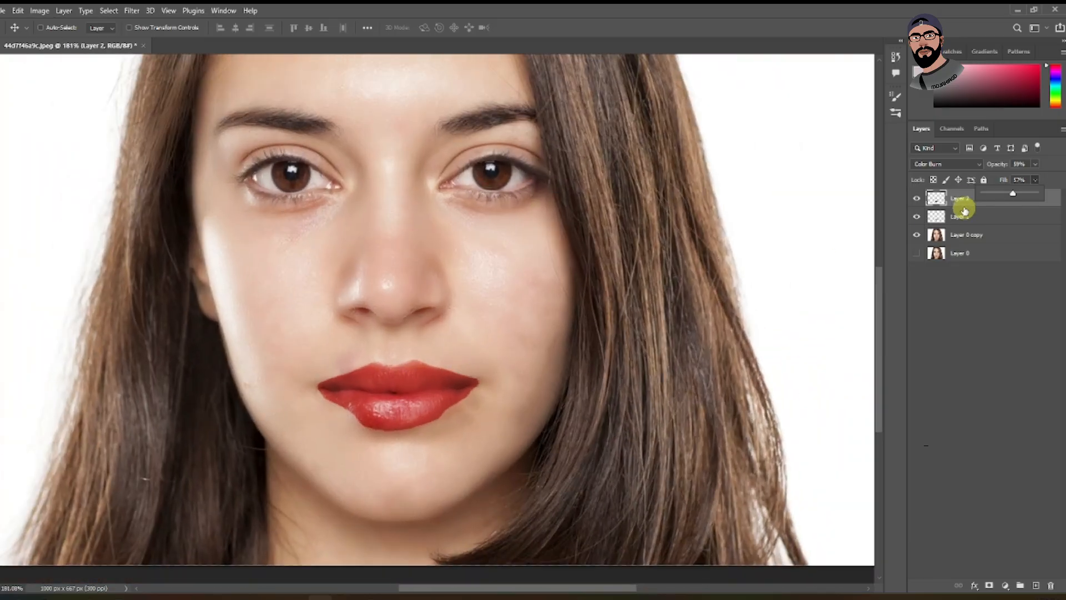
pyautogui.click(963, 202)
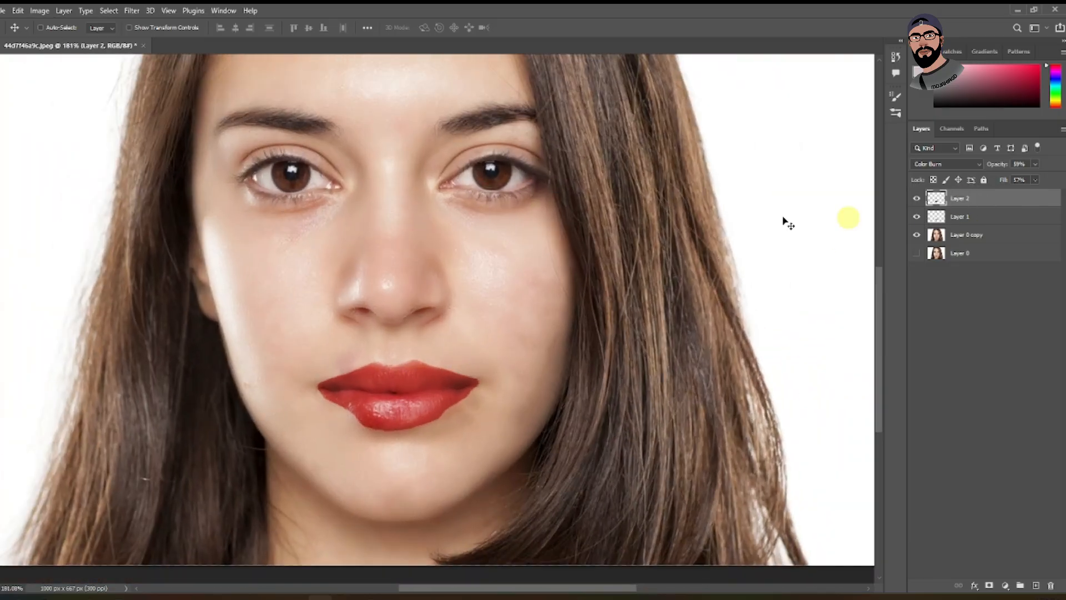
pyautogui.click(129, 12)
pyautogui.moveTo(222, 156)
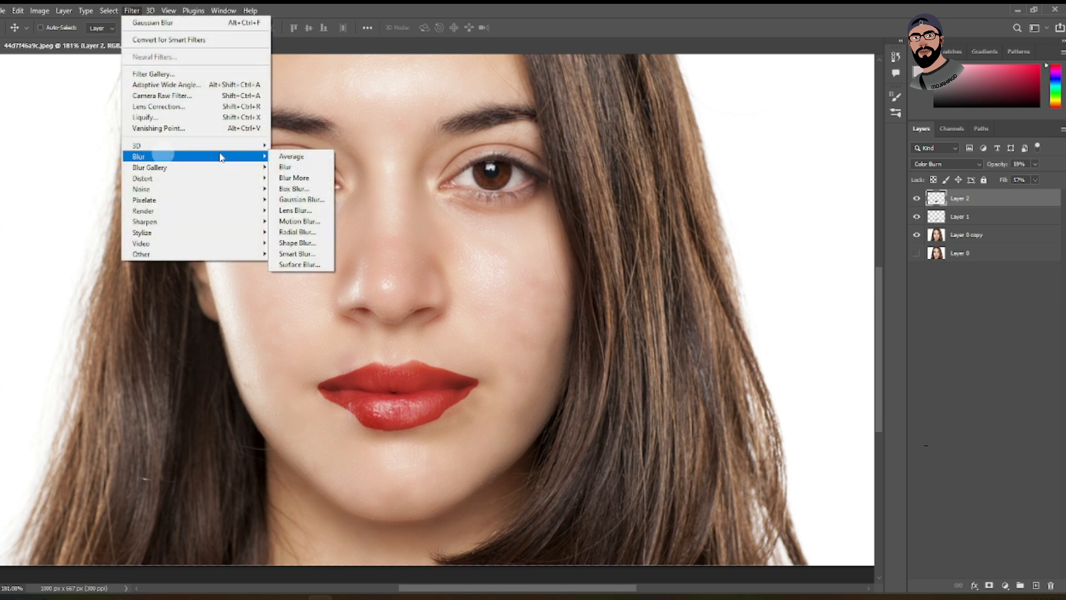
pyautogui.click(299, 199)
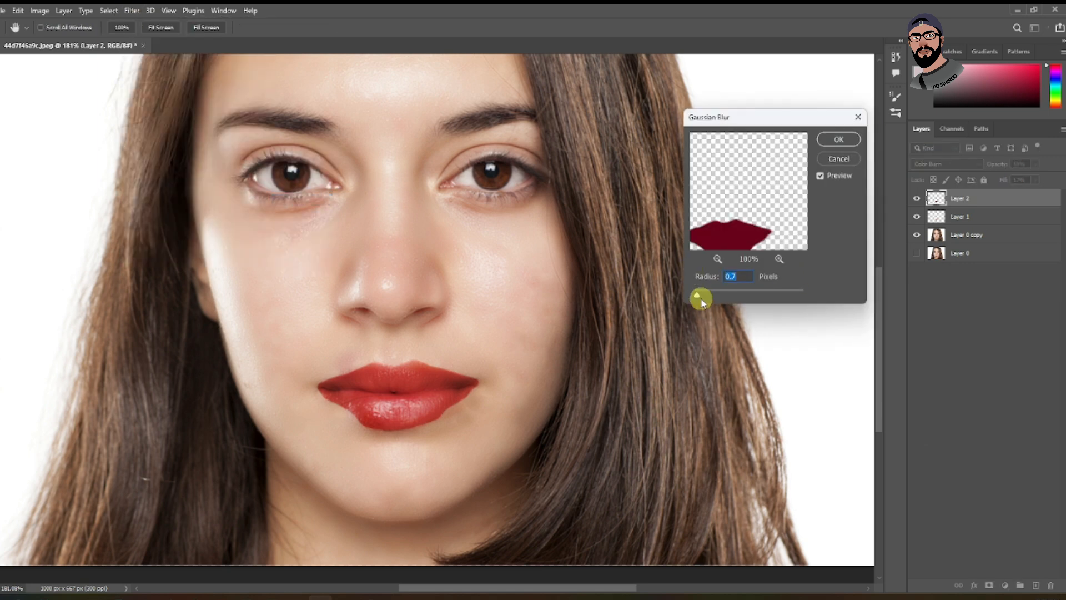
pyautogui.moveTo(704, 289); pyautogui.dragTo(716, 290)
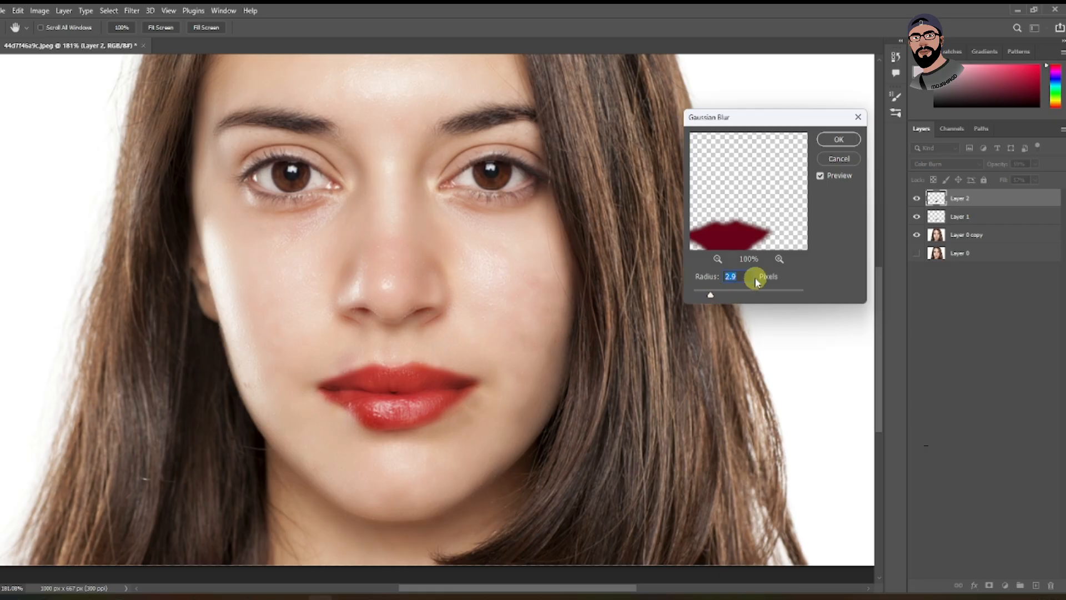
pyautogui.moveTo(708, 296); pyautogui.dragTo(708, 294)
pyautogui.click(831, 138)
# Step: Lower the opacity of the blurred lip layer, Layer 2, to about 49%
pyautogui.scroll(-5, 619, 226)
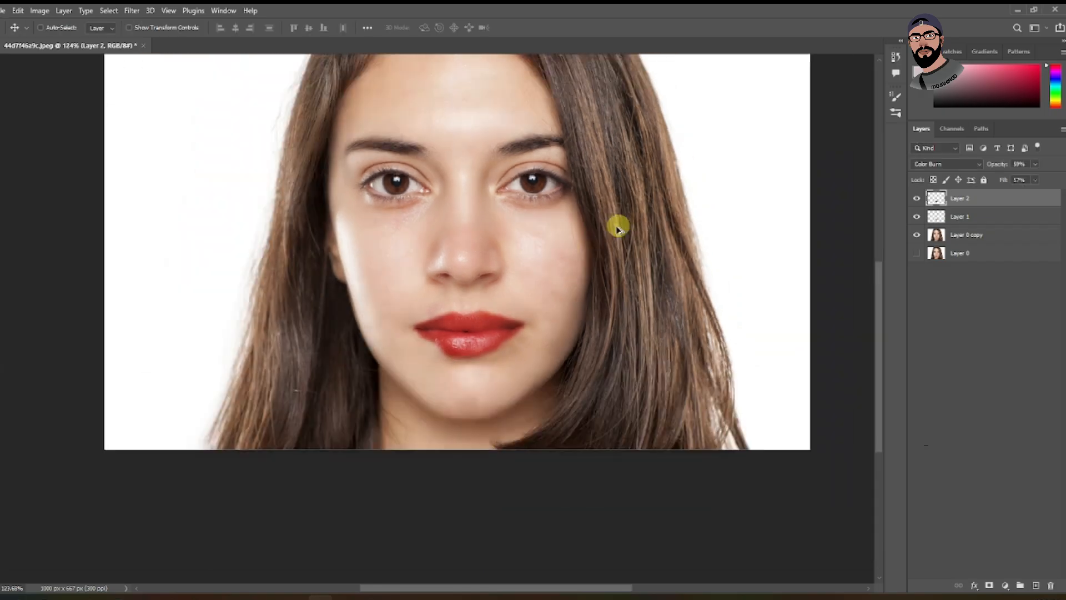
pyautogui.scroll(-2, 469, 344)
pyautogui.scroll(6, 474, 366)
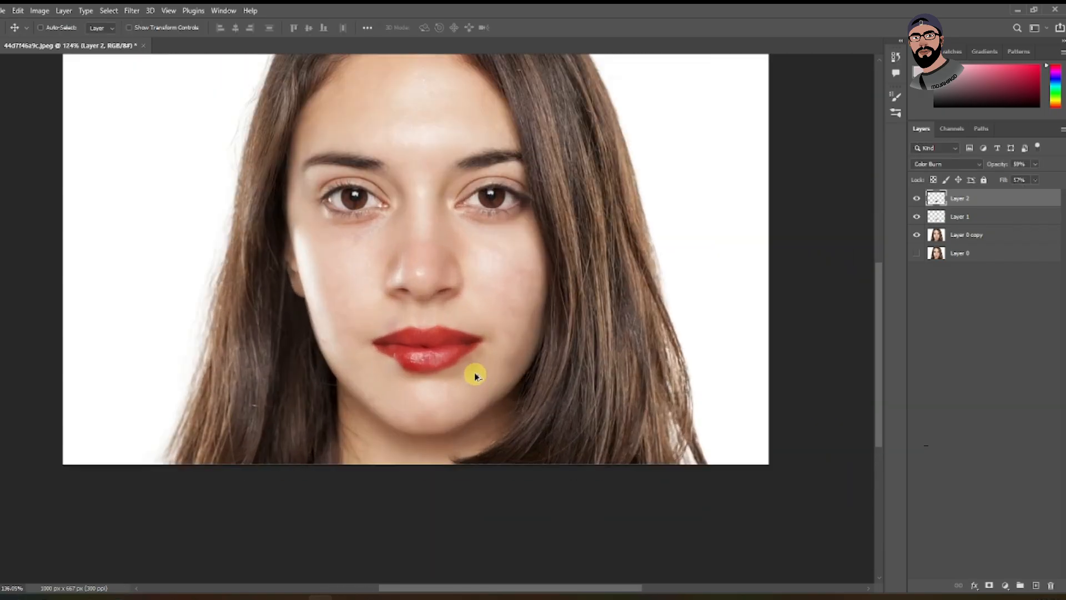
pyautogui.scroll(-1, 469, 361)
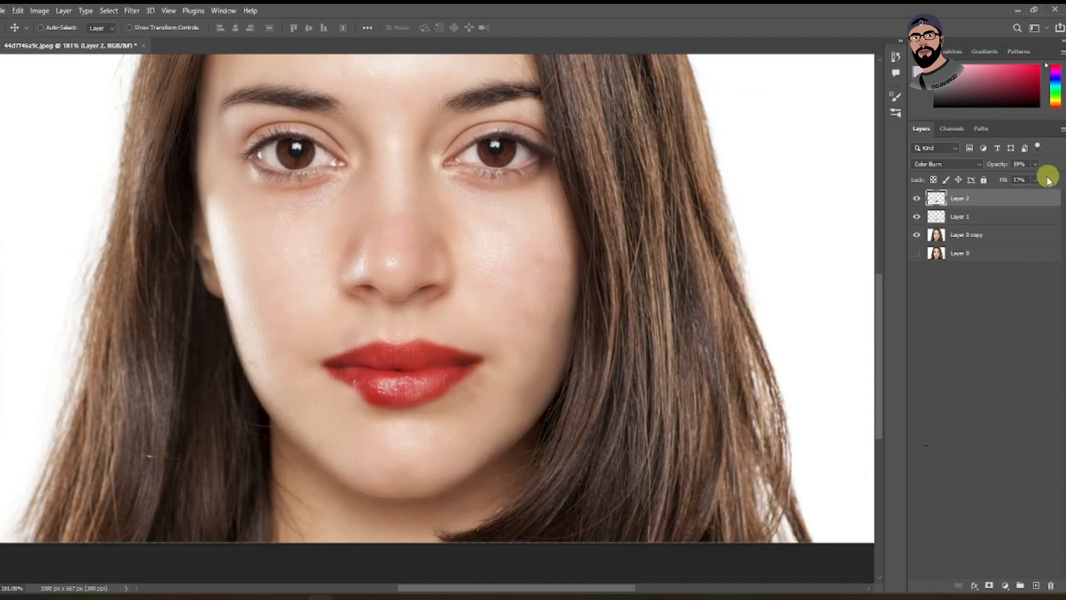
pyautogui.click(1035, 164)
pyautogui.moveTo(1032, 178); pyautogui.dragTo(1028, 176)
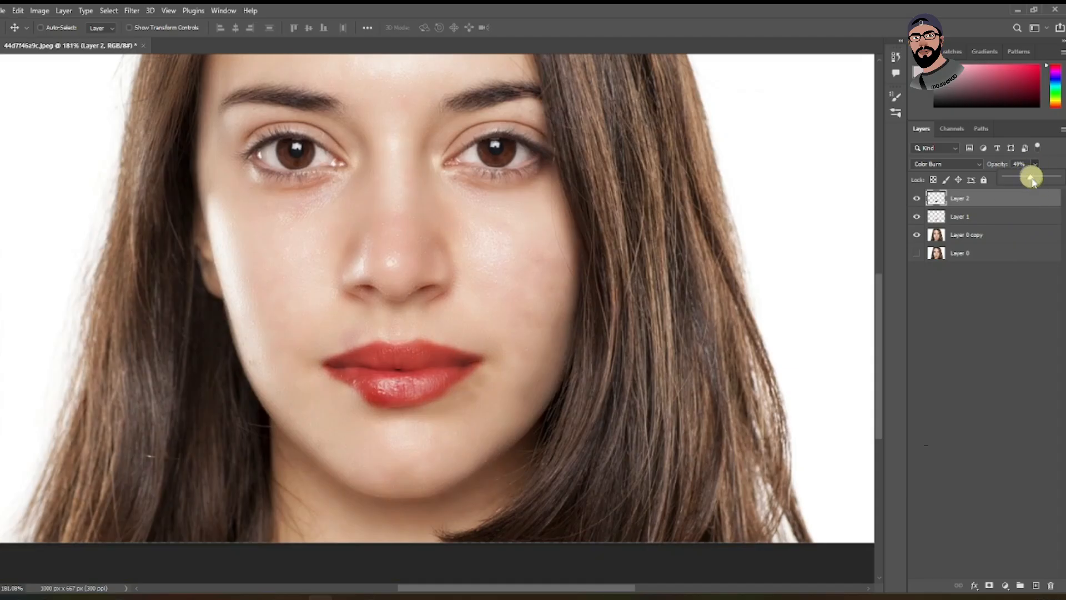
pyautogui.scroll(-3, 443, 374)
pyautogui.scroll(1, 464, 378)
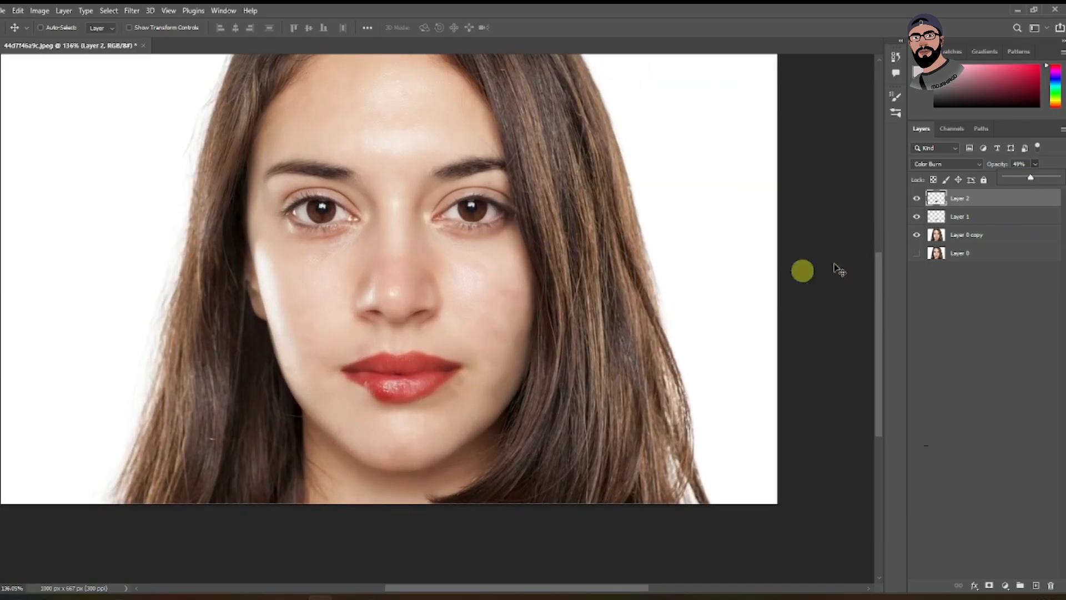
# Step: Compare the portrait with and without the softened lipstick by toggling Layer 2's visibility, and examine the lips closely
pyautogui.click(917, 200)
pyautogui.click(919, 202)
pyautogui.click(918, 202)
pyautogui.click(919, 202)
pyautogui.scroll(-2, 429, 348)
pyautogui.scroll(2, 414, 351)
pyautogui.scroll(1, 414, 351)
pyautogui.scroll(-4, 509, 307)
pyautogui.scroll(4, 510, 308)
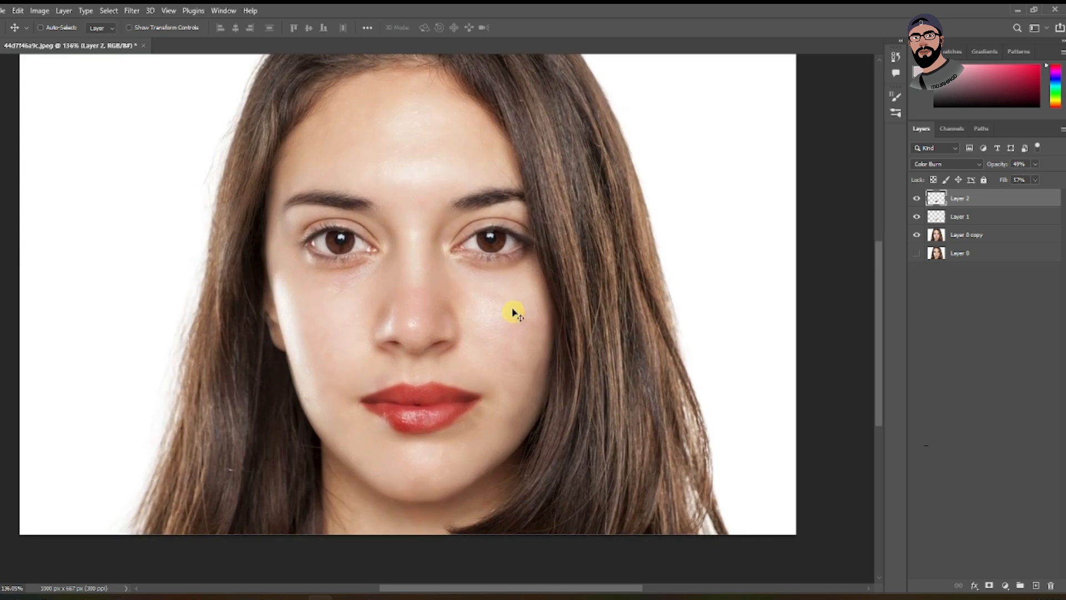
pyautogui.scroll(2, 512, 312)
pyautogui.scroll(-1, 452, 376)
pyautogui.scroll(1, 493, 309)
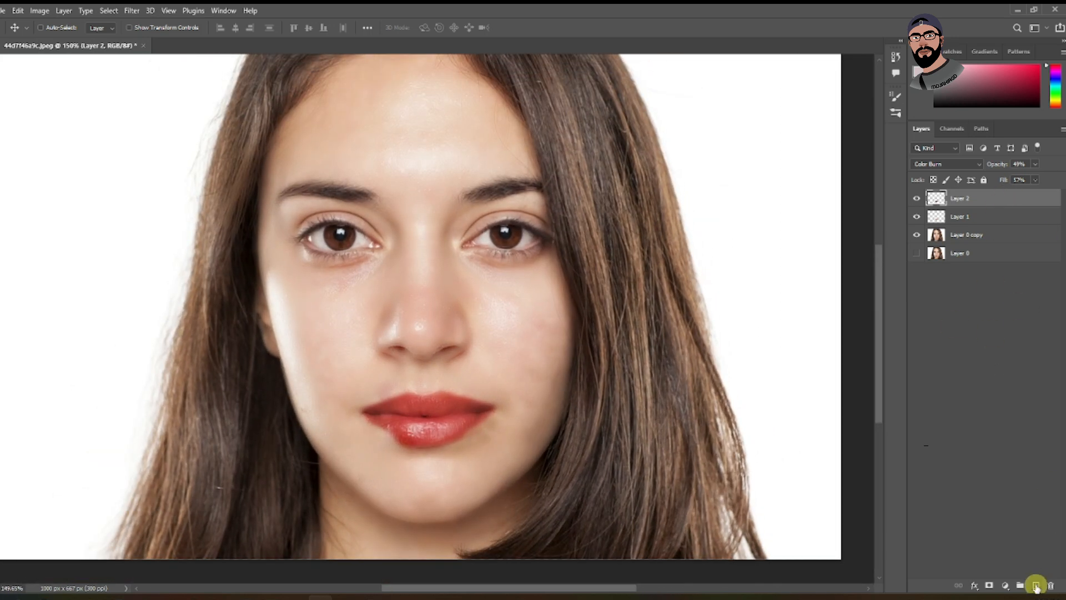
# Step: Add a new empty layer above the lipstick layer and choose the Soft Round preset for the Brush tool
pyautogui.click(1036, 587)
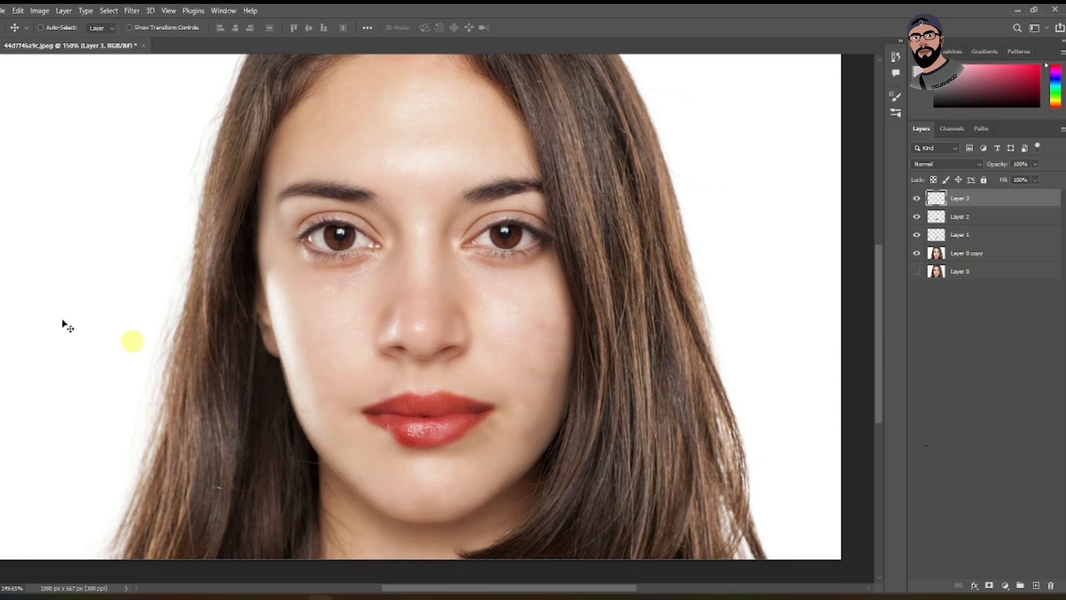
pyautogui.press('b')
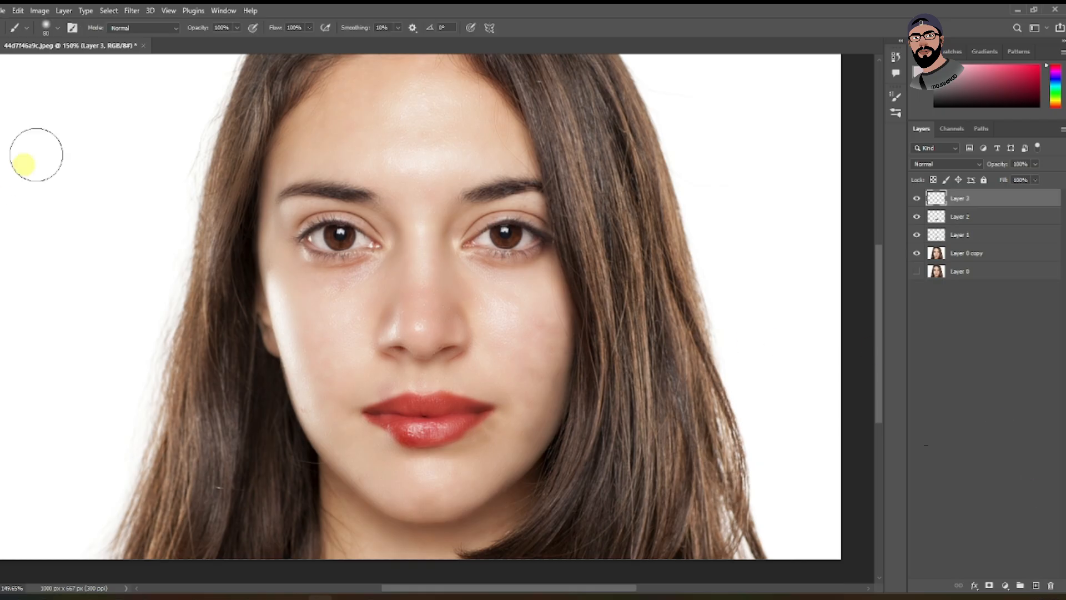
pyautogui.click(57, 28)
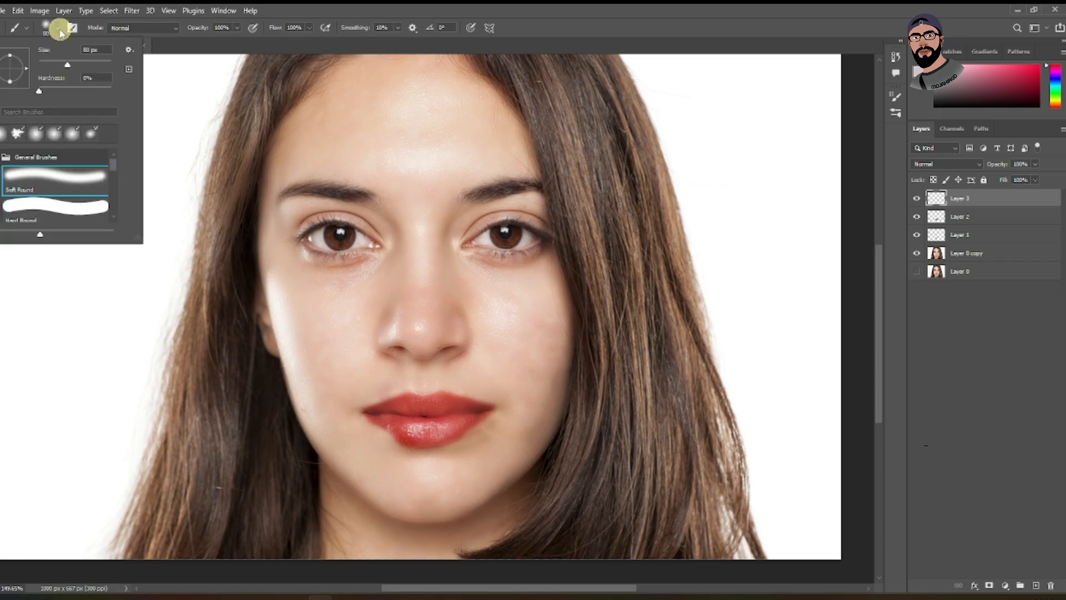
pyautogui.doubleClick(42, 182)
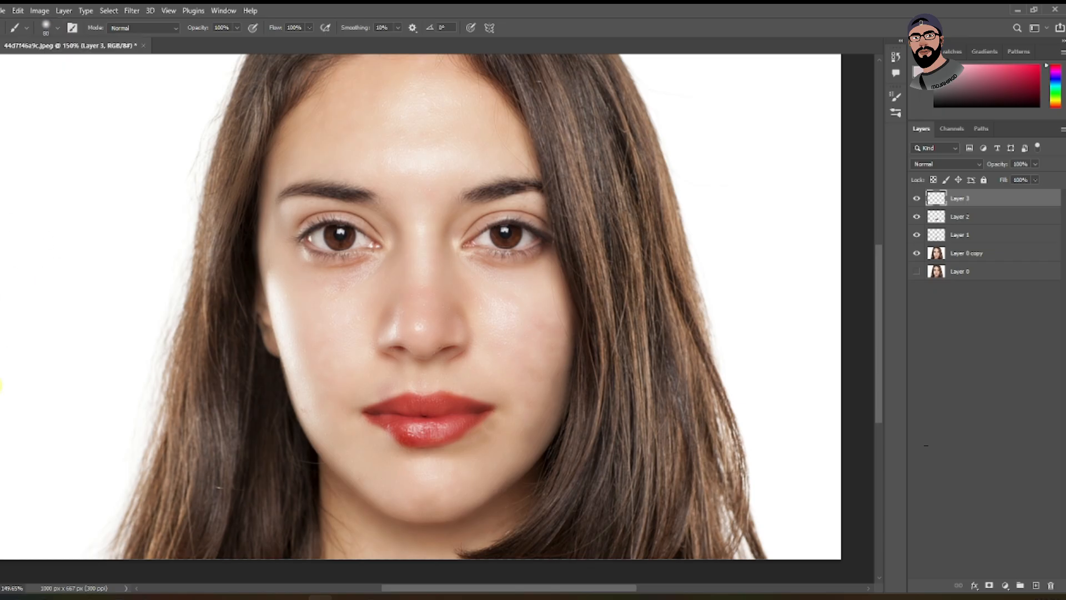
# Step: Set the foreground colour to a light pink, fda7e0
pyautogui.click(1, 384)
pyautogui.moveTo(526, 139)
pyautogui.mouseDown()
pyautogui.moveTo(516, 122)
pyautogui.moveTo(600, 128)
pyautogui.moveTo(505, 134)
pyautogui.moveTo(507, 123)
pyautogui.mouseUp()
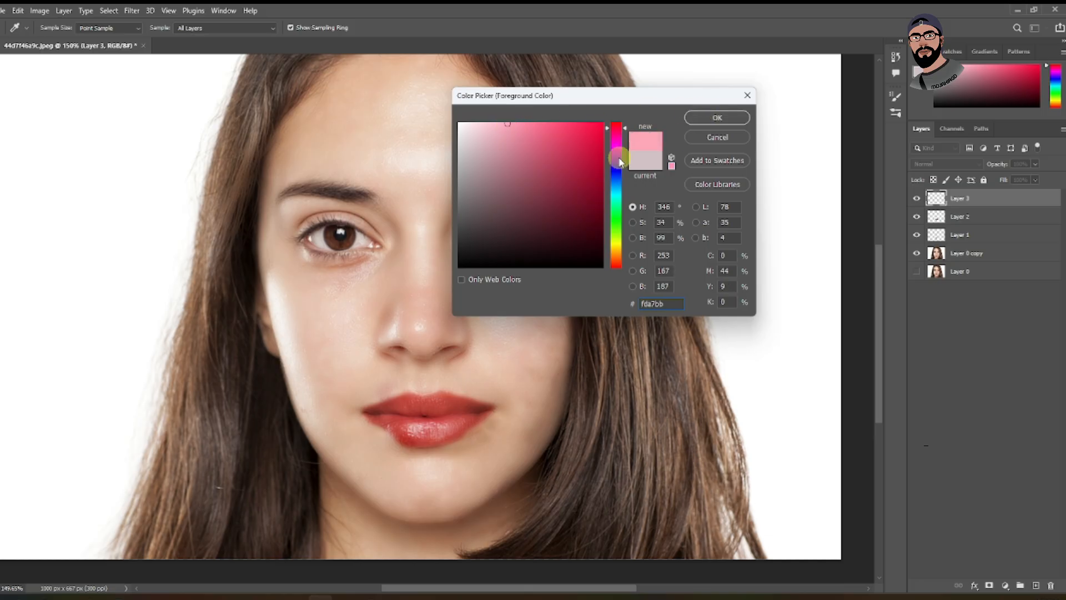
pyautogui.moveTo(616, 244); pyautogui.dragTo(615, 143)
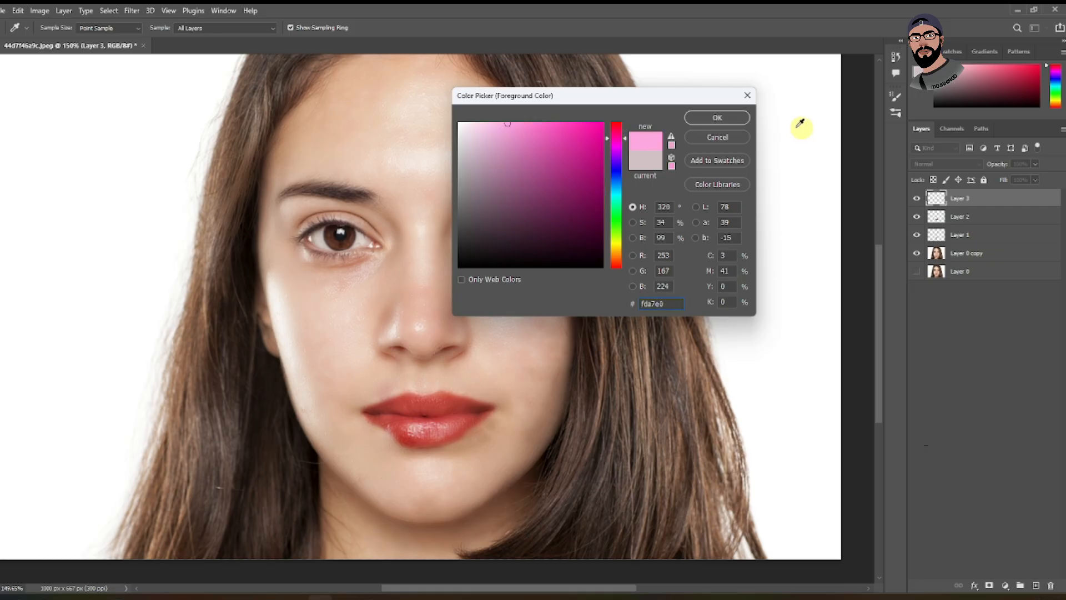
pyautogui.click(697, 115)
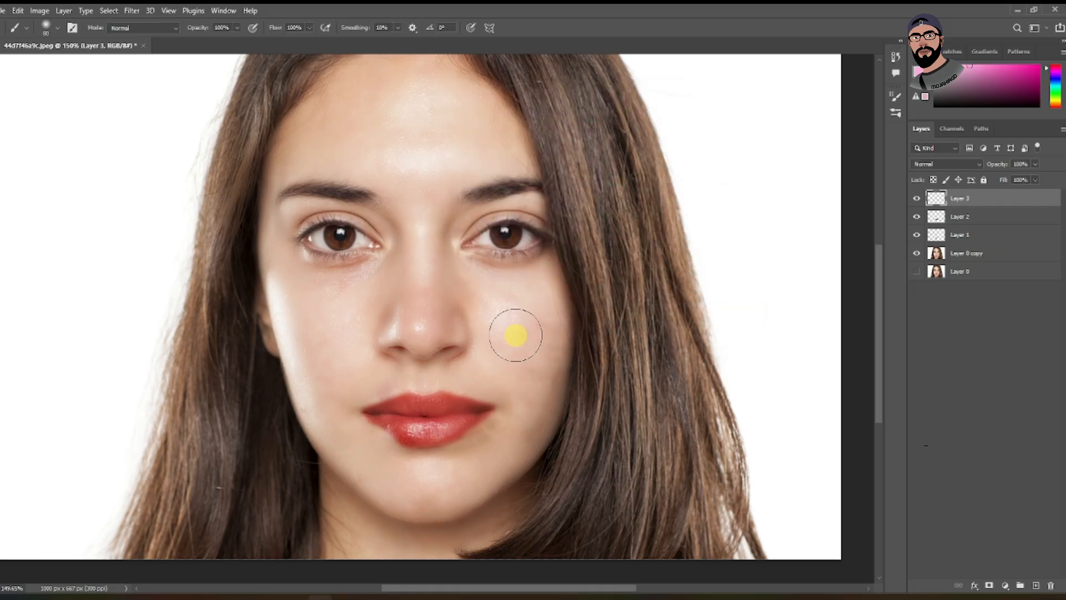
# Step: Set the brush size to 100 px and the brush opacity to 27%
pyautogui.press('[')
pyautogui.press(']')
pyautogui.click(237, 28)
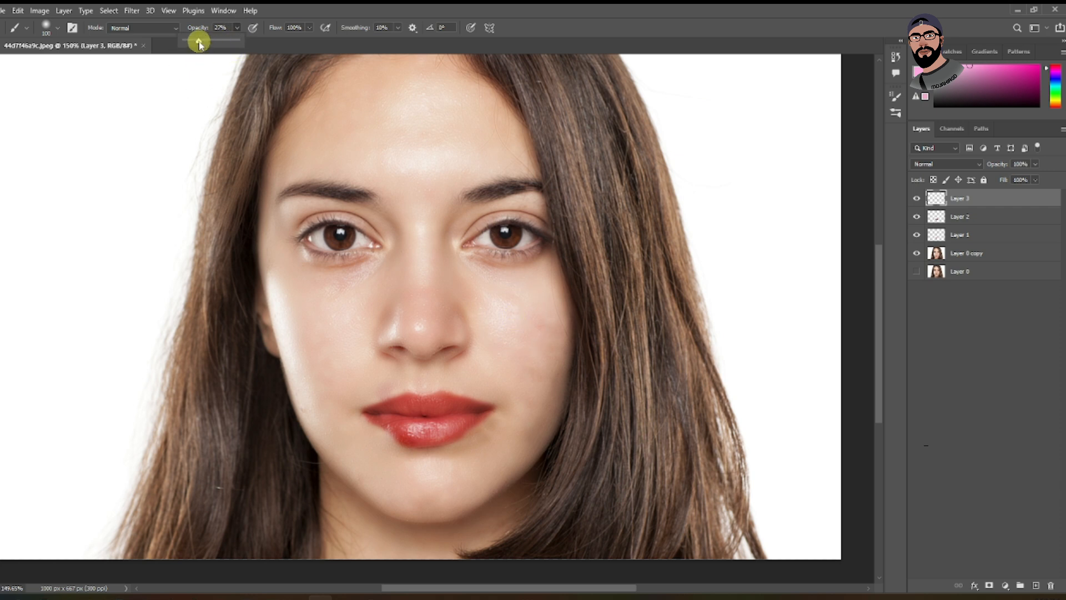
pyautogui.click(237, 28)
# Step: Paint soft pink blush over both cheeks on Layer 3
pyautogui.moveTo(501, 303)
pyautogui.mouseDown()
pyautogui.moveTo(529, 363)
pyautogui.moveTo(532, 337)
pyautogui.moveTo(547, 331)
pyautogui.moveTo(532, 362)
pyautogui.moveTo(506, 321)
pyautogui.moveTo(520, 382)
pyautogui.mouseUp()
pyautogui.moveTo(338, 339)
pyautogui.mouseDown()
pyautogui.moveTo(318, 346)
pyautogui.moveTo(340, 311)
pyautogui.moveTo(308, 308)
pyautogui.moveTo(323, 394)
pyautogui.moveTo(344, 327)
pyautogui.moveTo(339, 381)
pyautogui.mouseUp()
pyautogui.moveTo(532, 353)
pyautogui.mouseDown()
pyautogui.moveTo(530, 387)
pyautogui.moveTo(510, 321)
pyautogui.moveTo(498, 301)
pyautogui.mouseUp()
pyautogui.scroll(-3, 458, 286)
pyautogui.scroll(4, 540, 299)
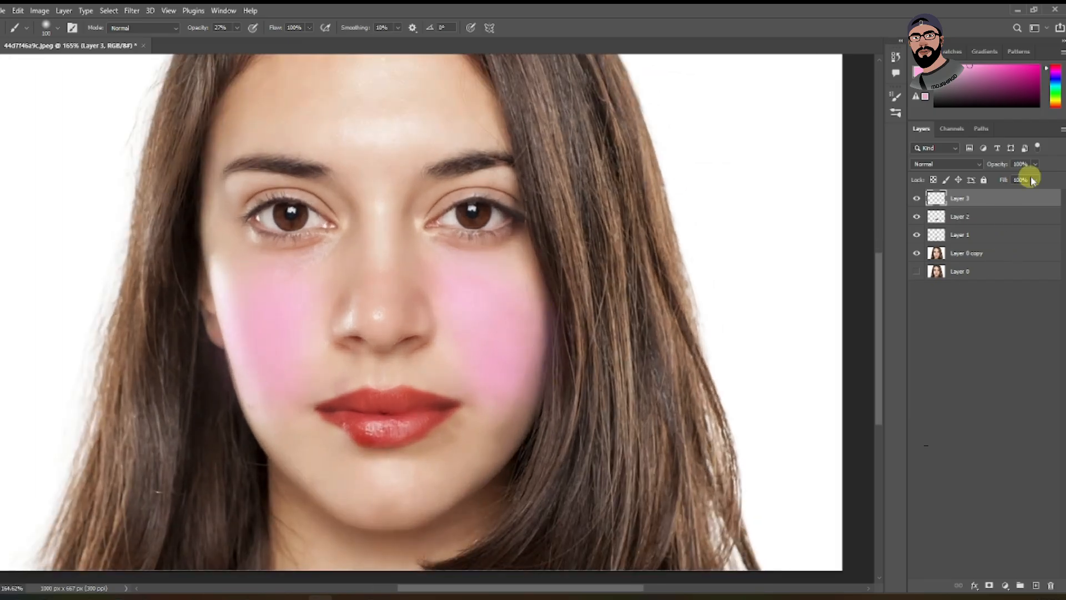
# Step: Lower the blush layer's opacity to about 60% and its fill to about 67%
pyautogui.click(1035, 164)
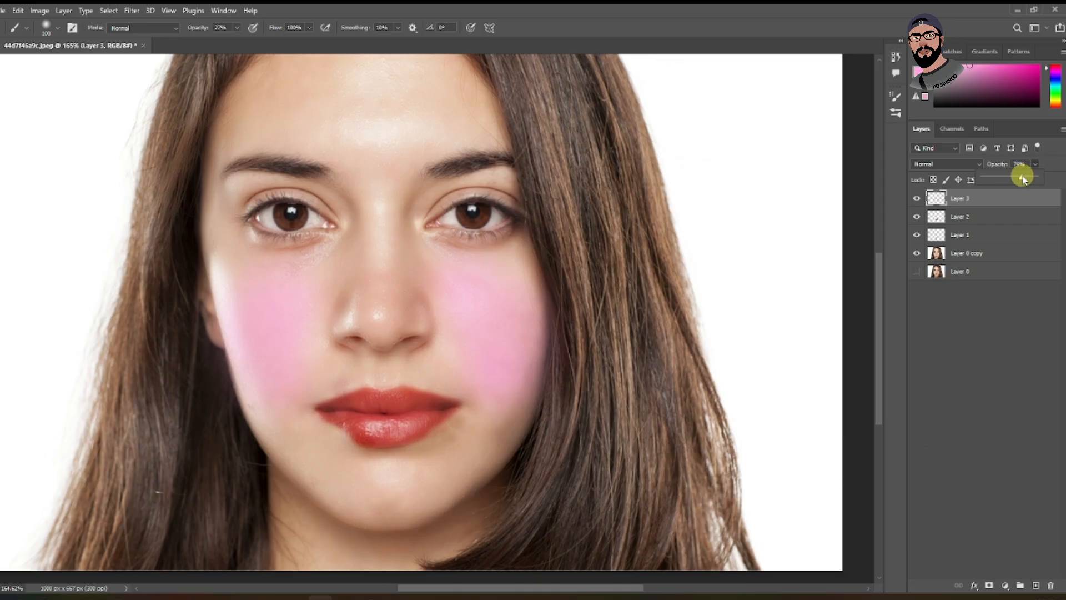
pyautogui.click(1035, 164)
pyautogui.click(1035, 180)
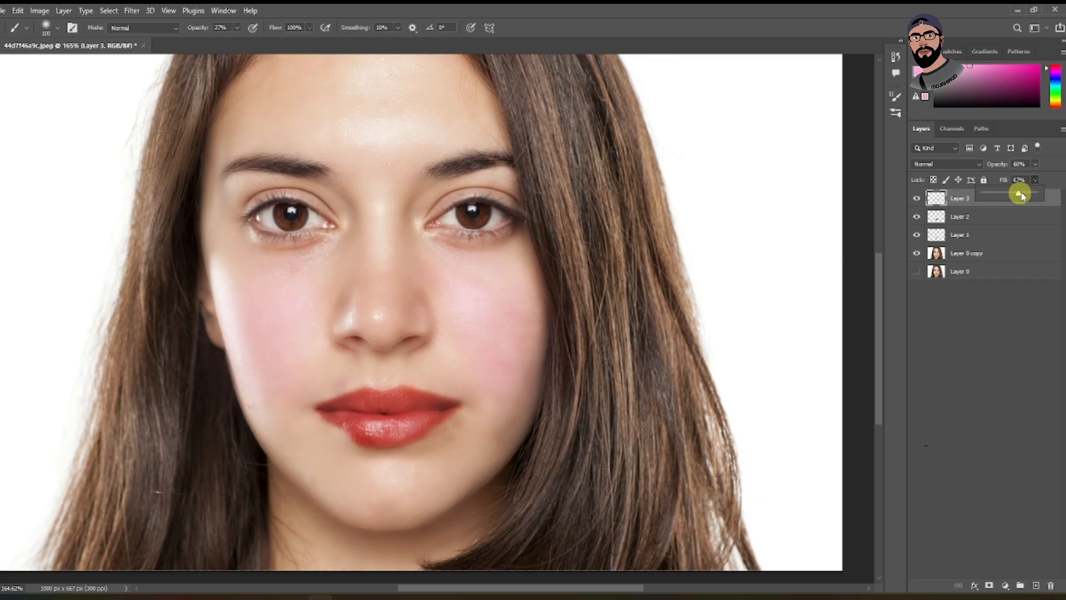
pyautogui.click(1036, 165)
pyautogui.scroll(-2, 482, 307)
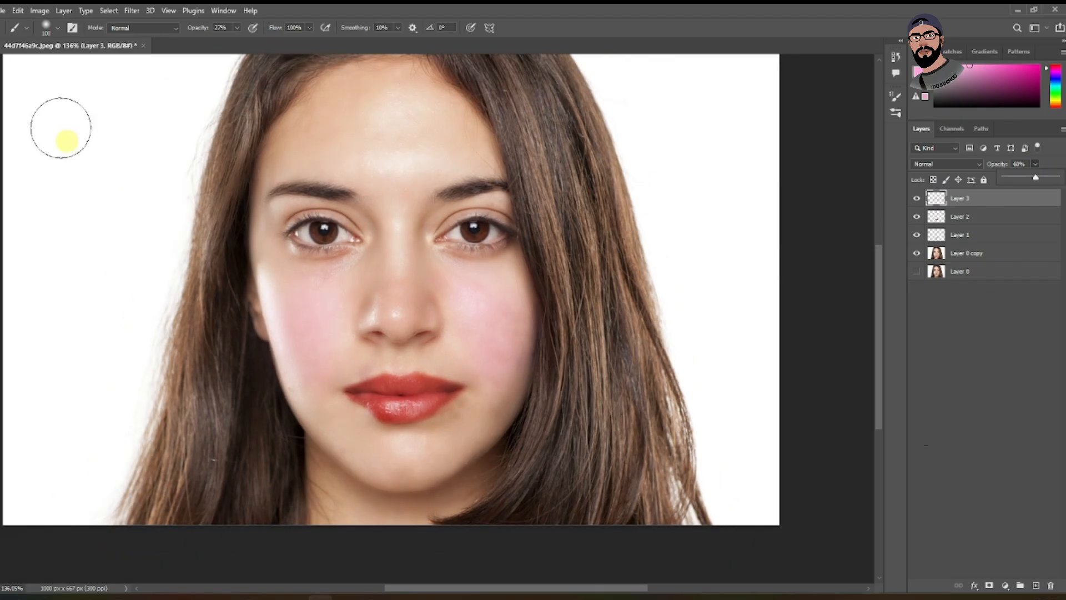
# Step: Shift the blush colour on Layer 3 with a Hue/Saturation adjustment, setting the hue to +37
pyautogui.press('v')
pyautogui.click(923, 203)
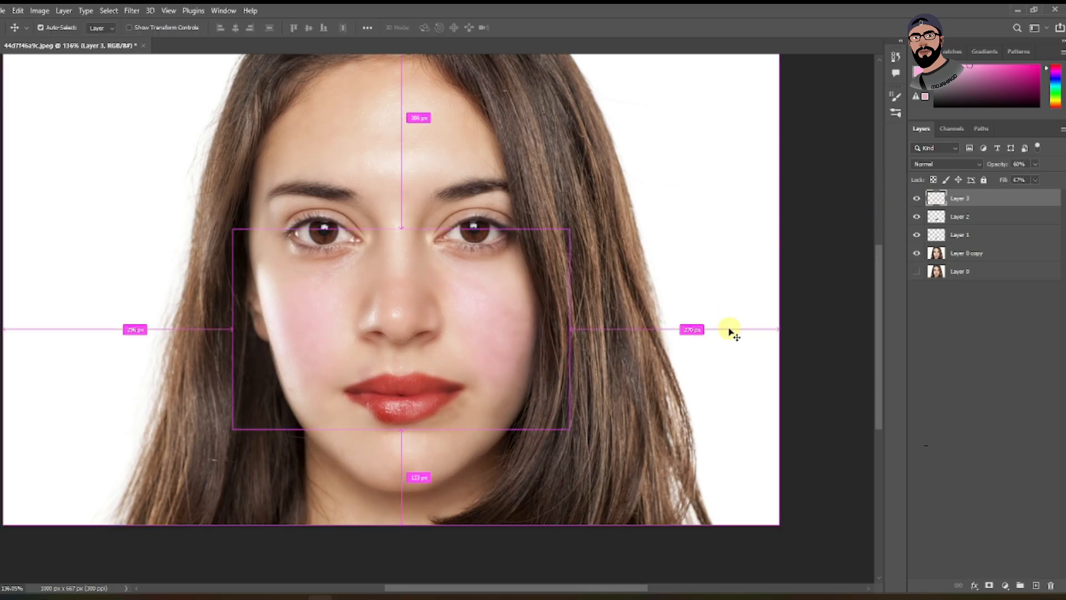
pyautogui.hotkey('ctrl', 'u')
pyautogui.moveTo(531, 125); pyautogui.dragTo(749, 124)
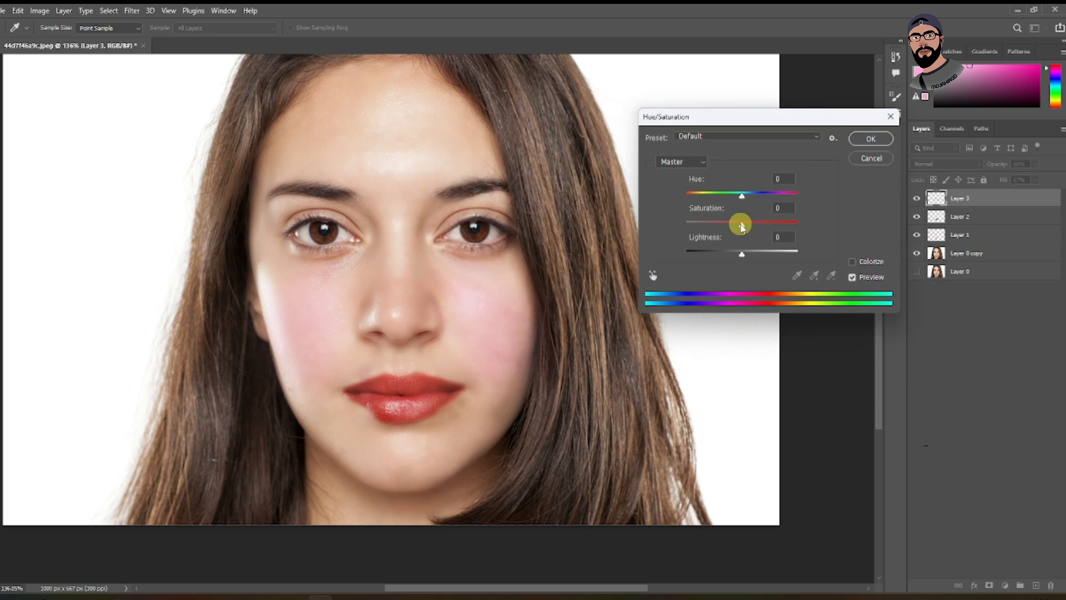
pyautogui.moveTo(743, 198)
pyautogui.mouseDown()
pyautogui.moveTo(766, 196)
pyautogui.moveTo(709, 199)
pyautogui.moveTo(792, 195)
pyautogui.moveTo(763, 200)
pyautogui.mouseUp()
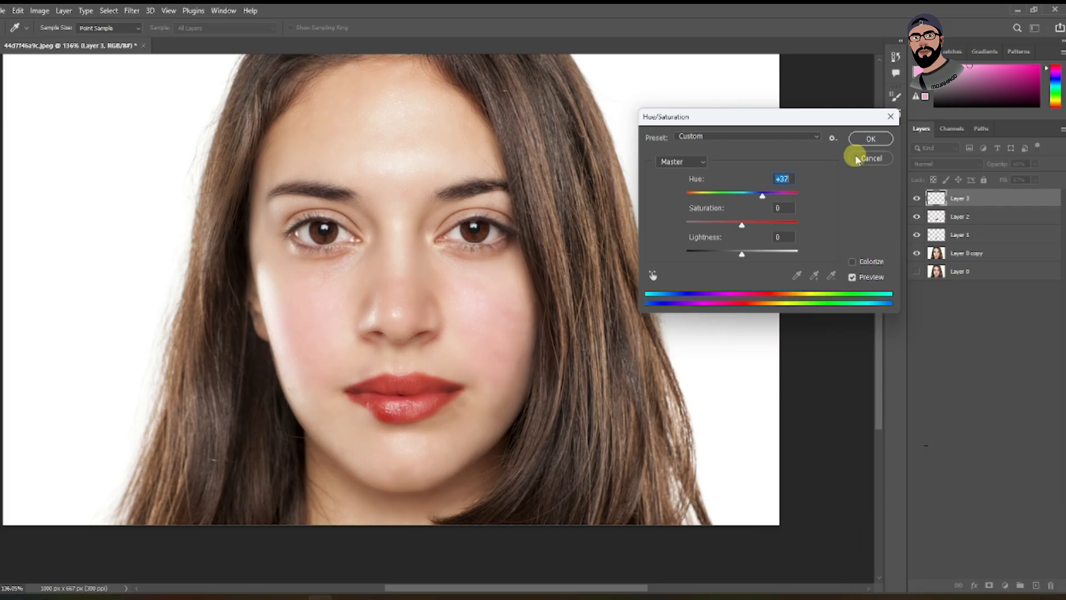
pyautogui.click(862, 144)
pyautogui.press('v')
# Step: Examine the whole retouched portrait at smaller magnifications to judge the blush and lipstick together
pyautogui.keyDown('alt'); pyautogui.scroll(-2, 532, 361); pyautogui.keyUp('alt')
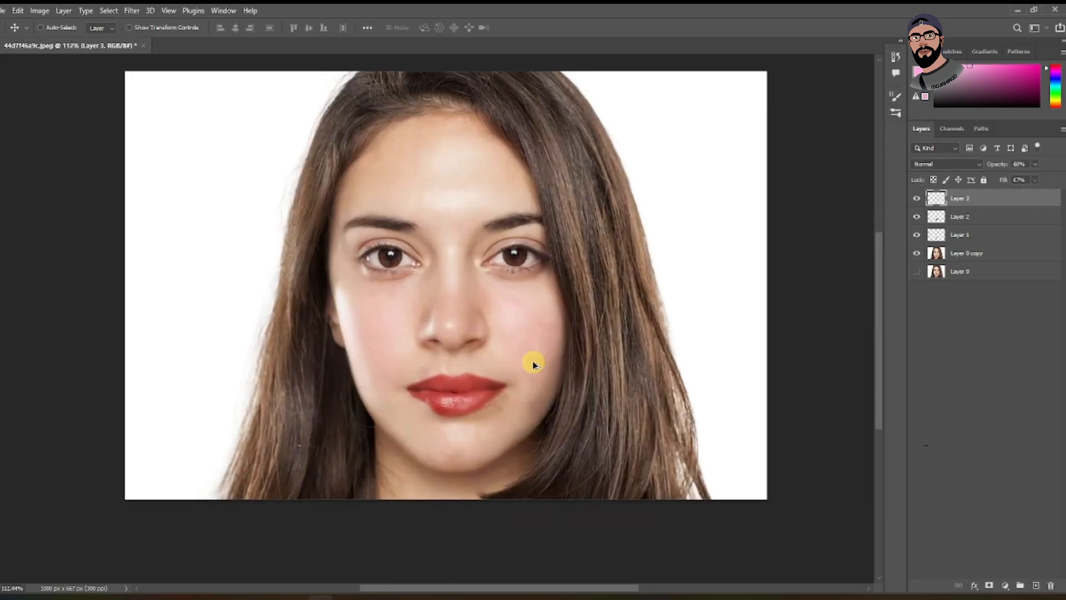
pyautogui.keyDown('alt'); pyautogui.scroll(-1, 406, 288); pyautogui.keyUp('alt')
pyautogui.keyDown('alt'); pyautogui.scroll(1, 478, 347); pyautogui.keyUp('alt')
pyautogui.keyDown('alt'); pyautogui.scroll(-2, 542, 333); pyautogui.keyUp('alt')
pyautogui.keyDown('alt'); pyautogui.scroll(1, 721, 289); pyautogui.keyUp('alt')
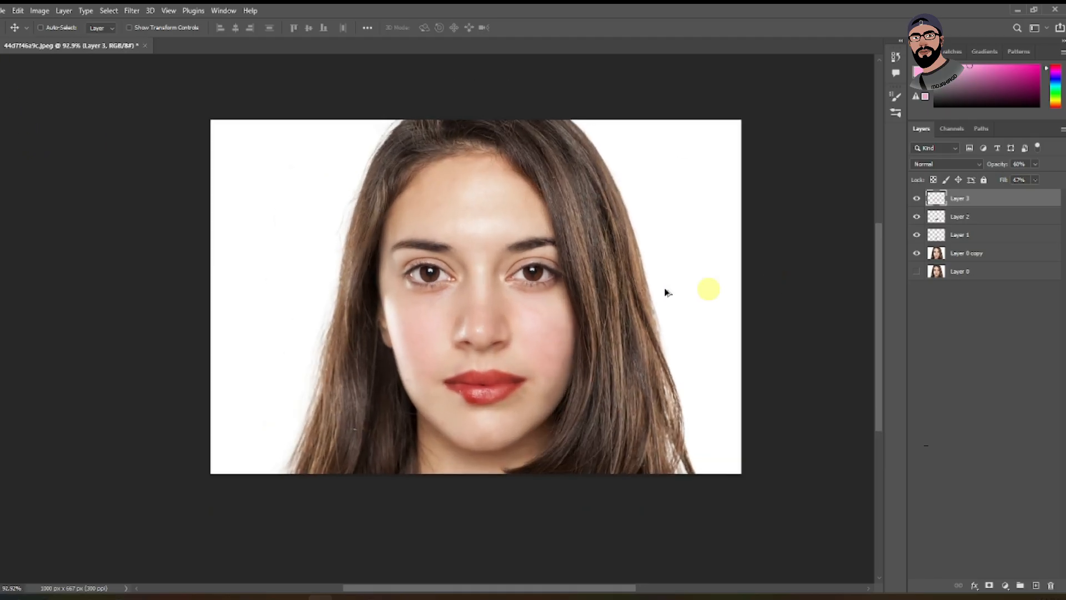
pyautogui.keyDown('alt'); pyautogui.scroll(-2, 409, 300); pyautogui.keyUp('alt')
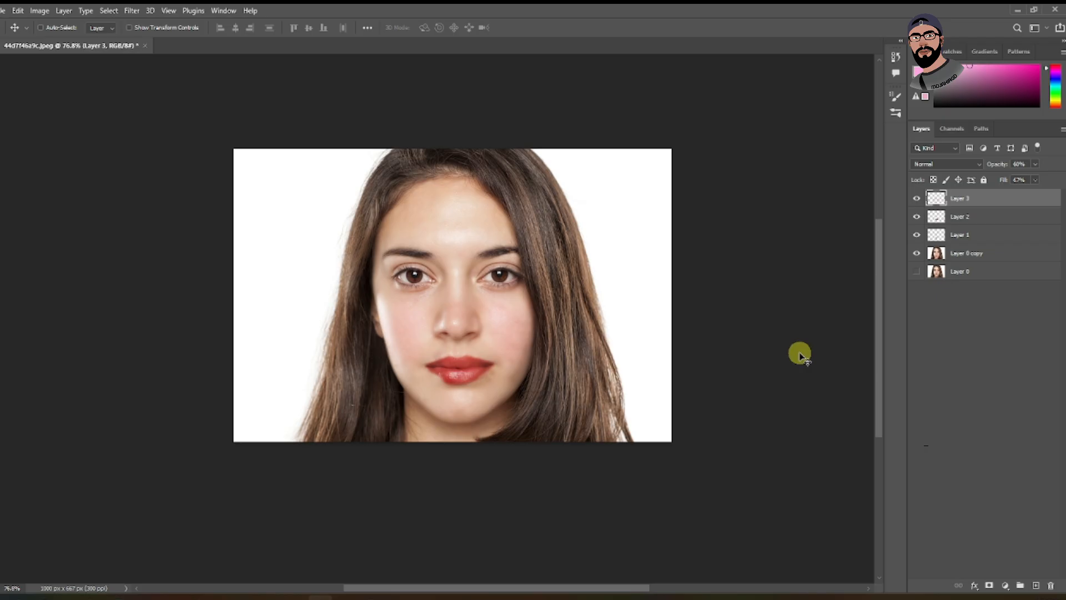
pyautogui.scroll(2, 487, 313)
pyautogui.scroll(-2, 403, 292)
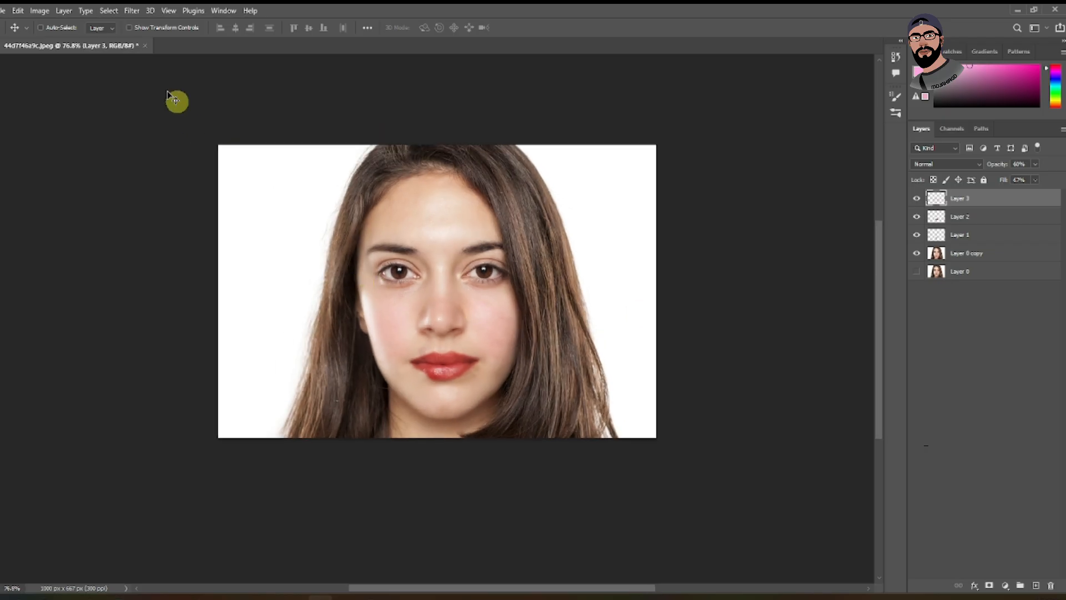
pyautogui.scroll(-1, 386, 293)
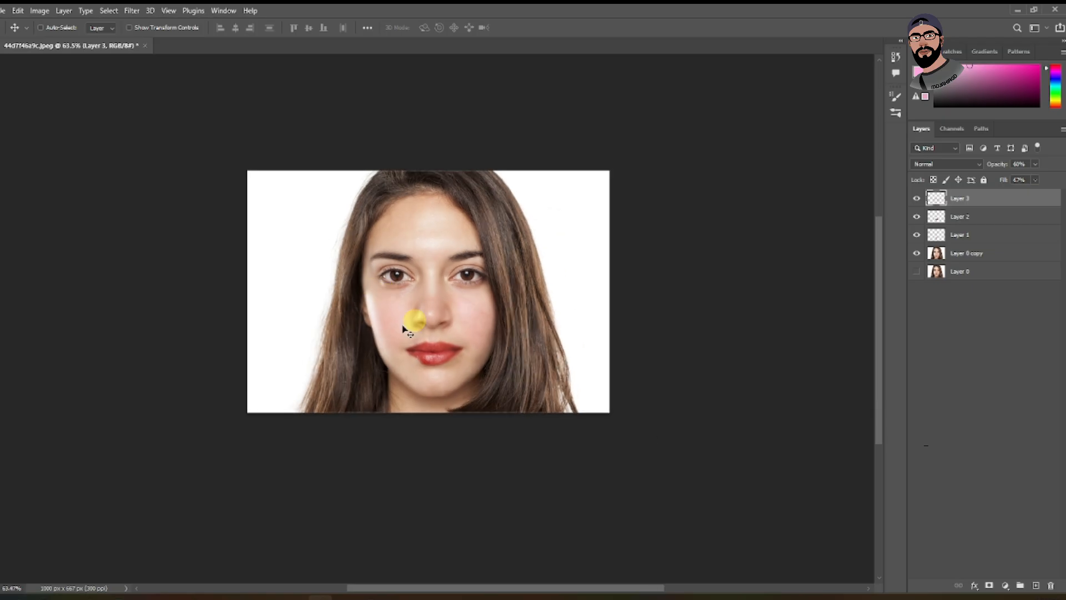
# Step: Open the image front-view-stoic-woman-posing.jpg from the New folder directory on the desktop
pyautogui.hotkey('ctrl', 'o')
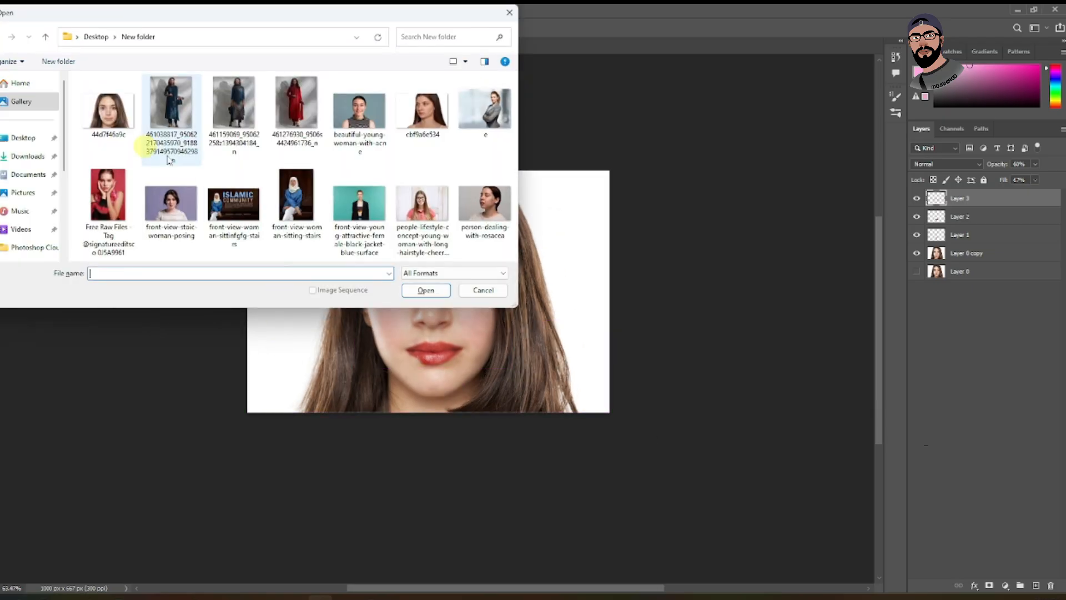
pyautogui.doubleClick(180, 204)
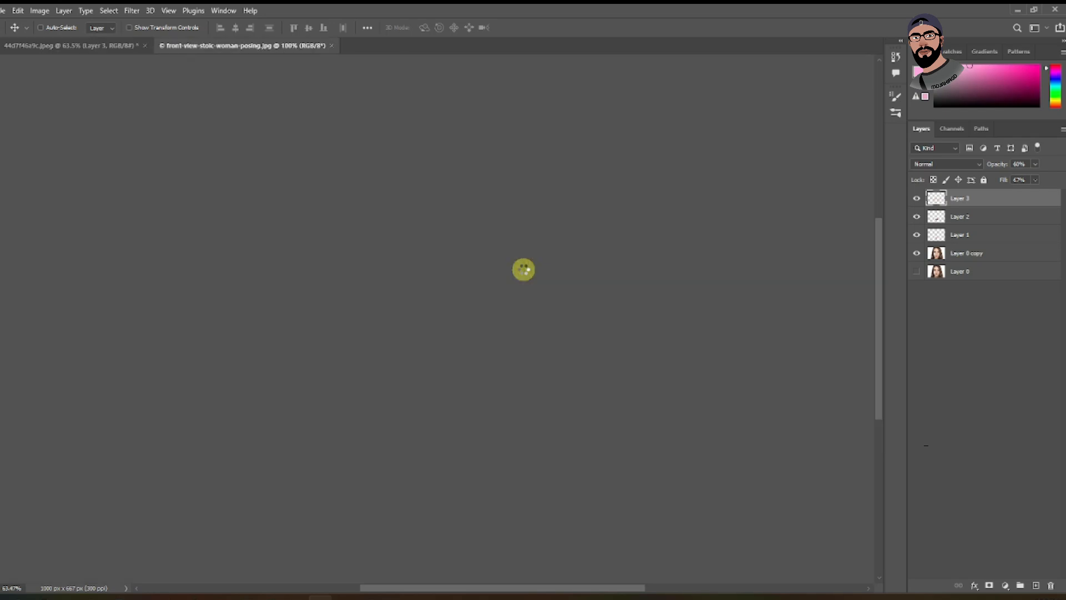
# Step: Start a crop of the woman's portrait using the 5 inch x 3 inch 300 ppi crop preset
pyautogui.scroll(4, 468, 290)
pyautogui.scroll(-5, 461, 291)
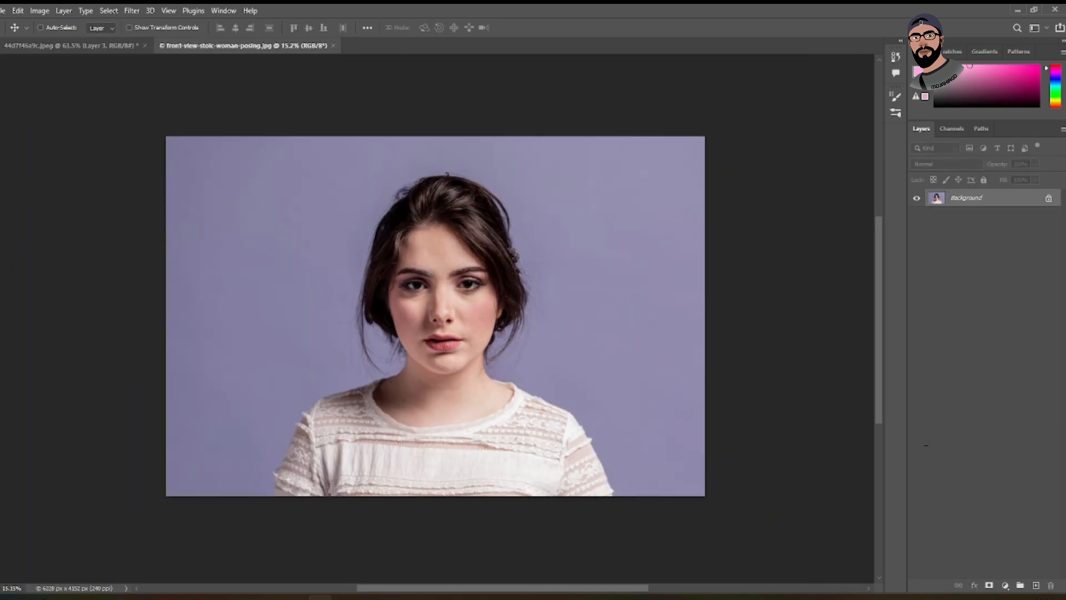
pyautogui.click(2, 115)
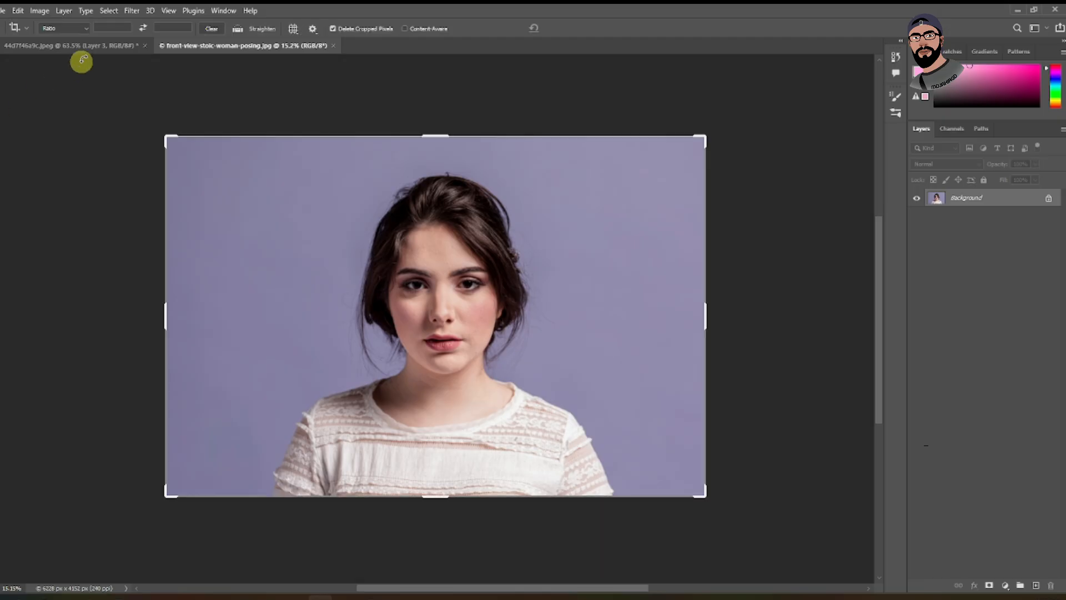
pyautogui.click(26, 29)
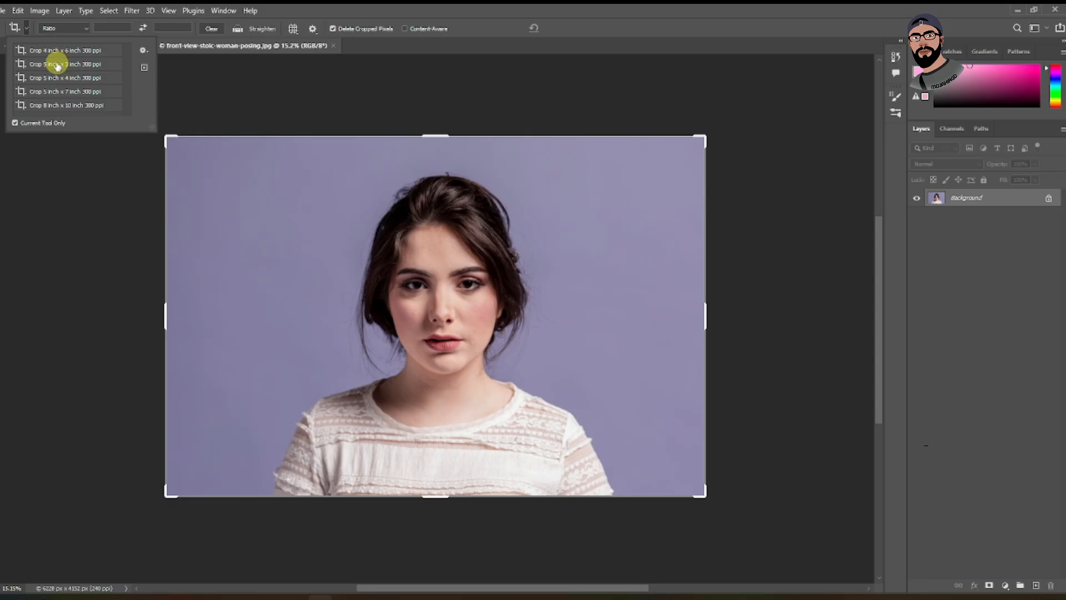
pyautogui.click(56, 64)
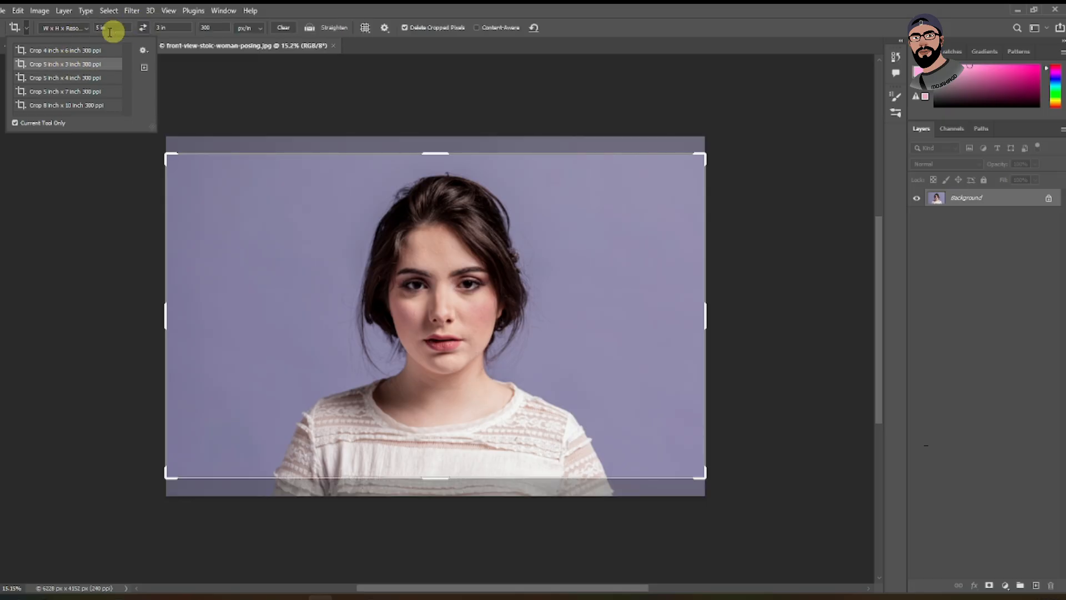
# Step: Set the crop size to 45 mm wide by 55 mm high, keeping the resolution at 300 px/in
pyautogui.click(111, 28)
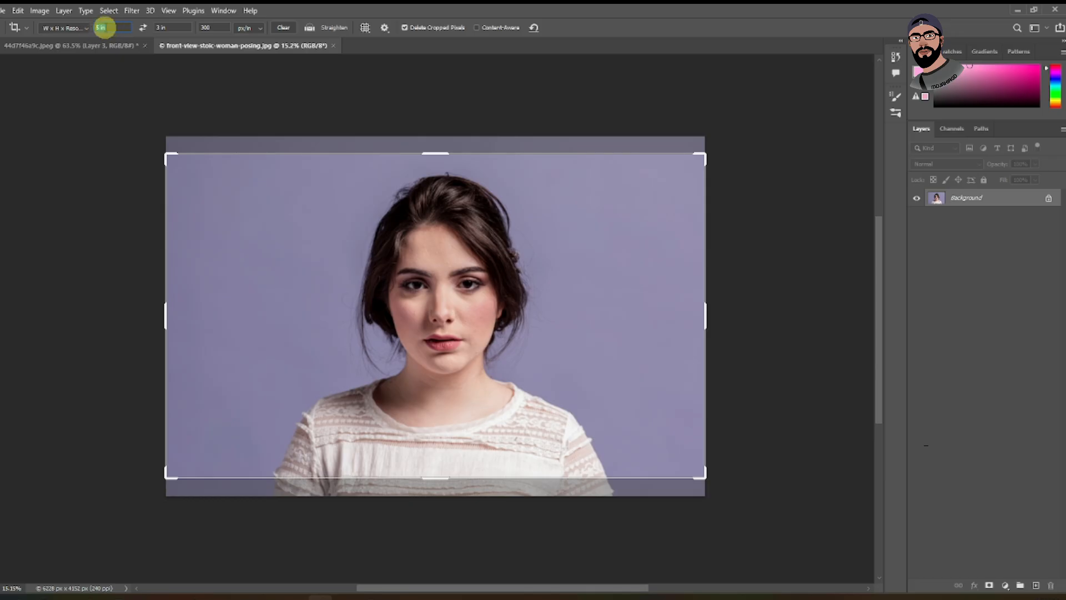
pyautogui.write('45 ')
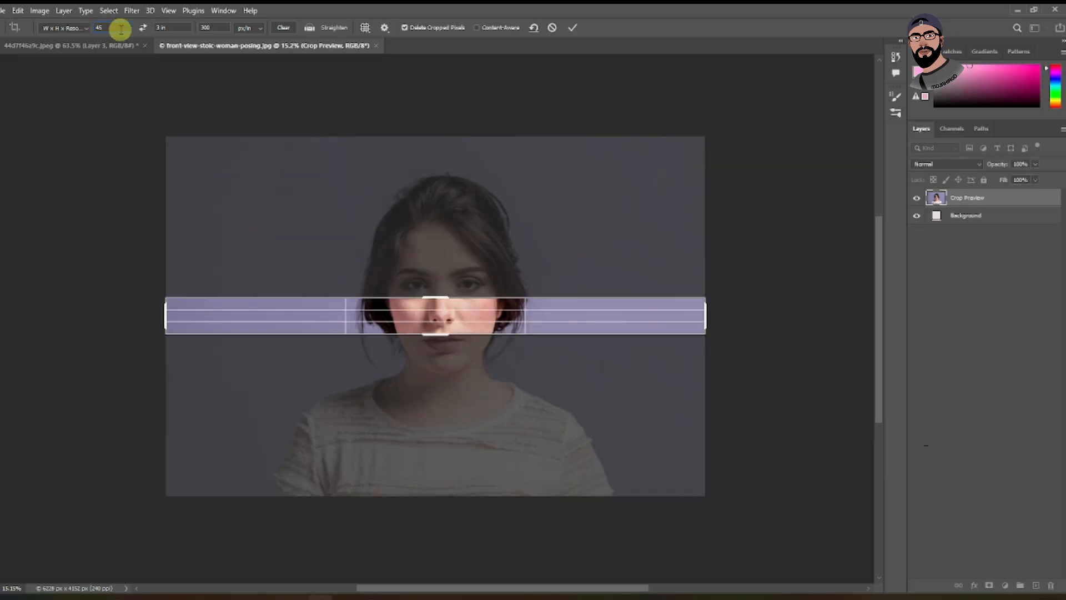
pyautogui.write('mm')
pyautogui.press('Tab')
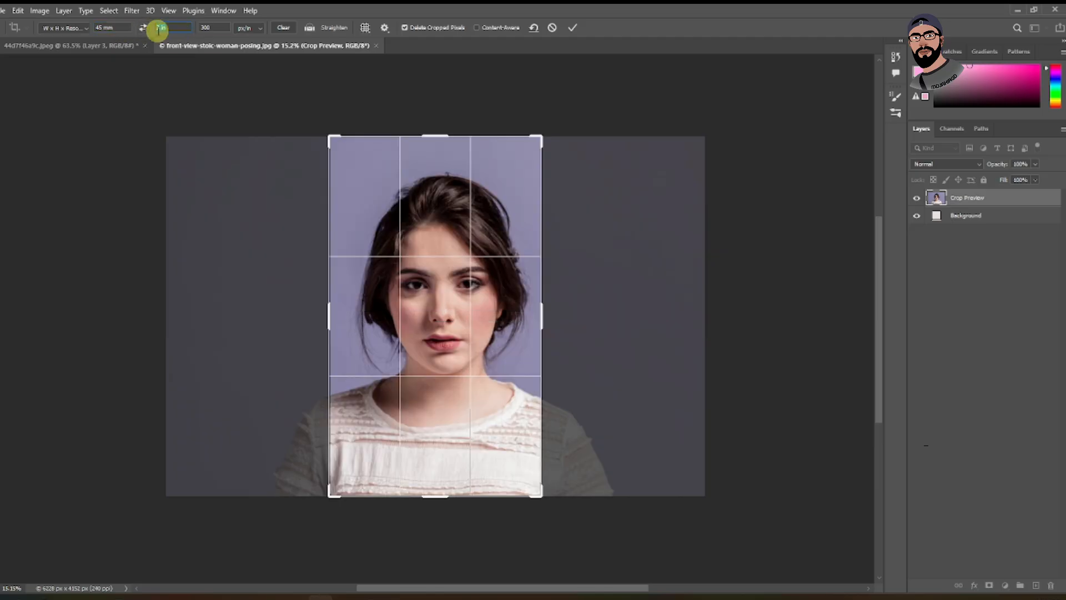
pyautogui.write('55mm')
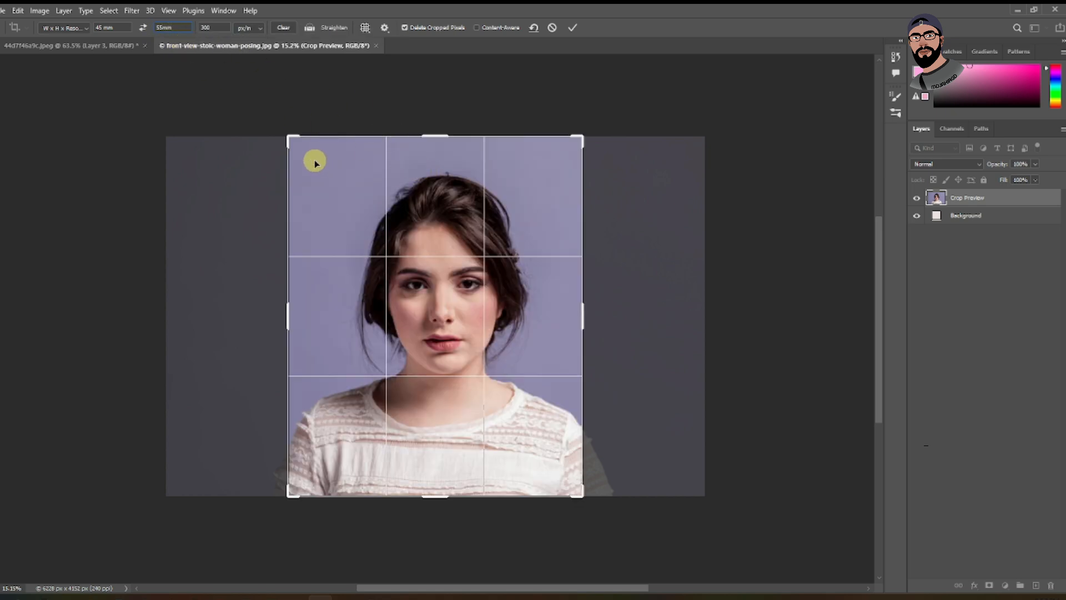
pyautogui.click(201, 27)
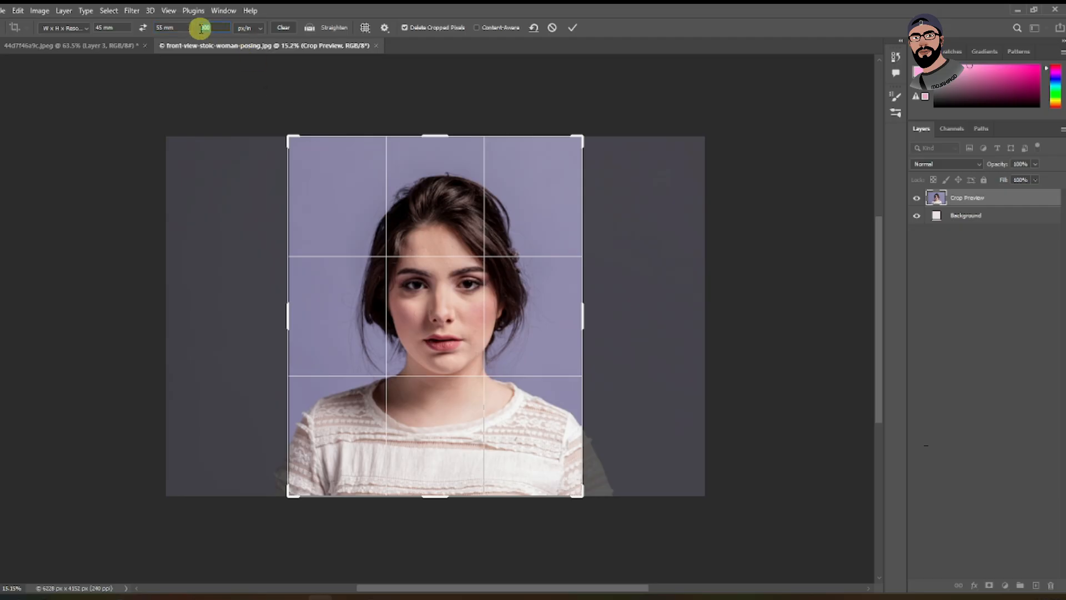
pyautogui.click(183, 27)
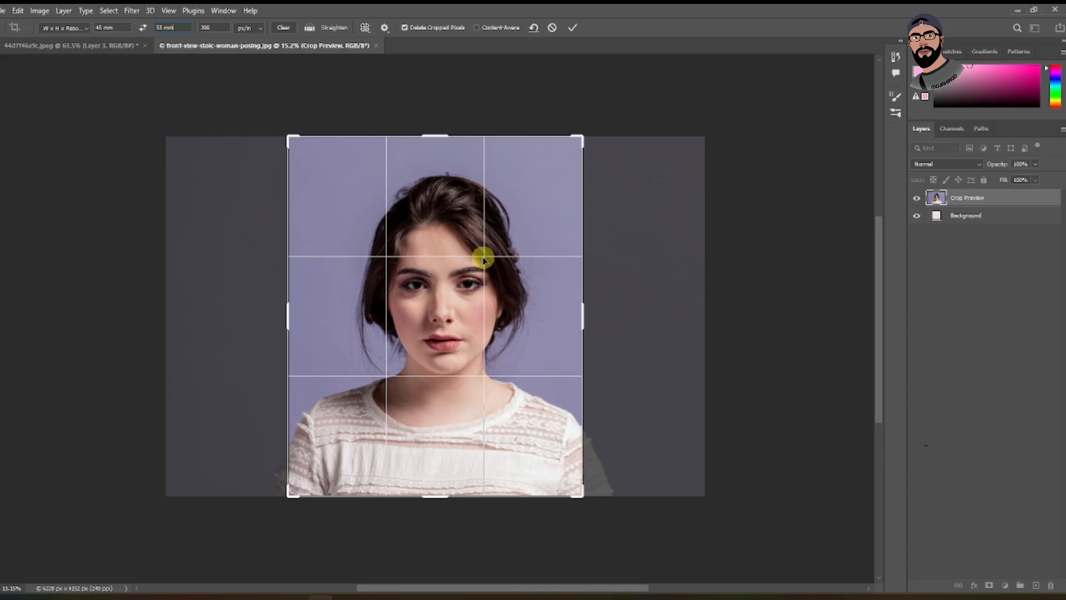
# Step: Tighten the crop frame around the woman's head and shoulders, centre her face in it, and apply the crop
pyautogui.moveTo(473, 261); pyautogui.dragTo(455, 272)
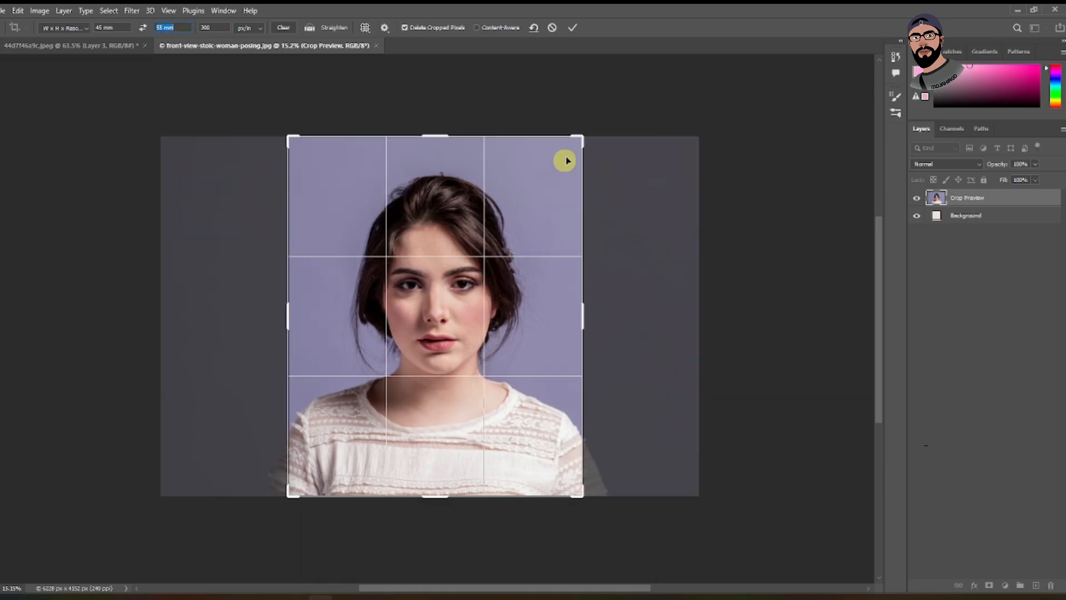
pyautogui.moveTo(582, 140); pyautogui.dragTo(559, 152)
pyautogui.moveTo(478, 248); pyautogui.dragTo(458, 266)
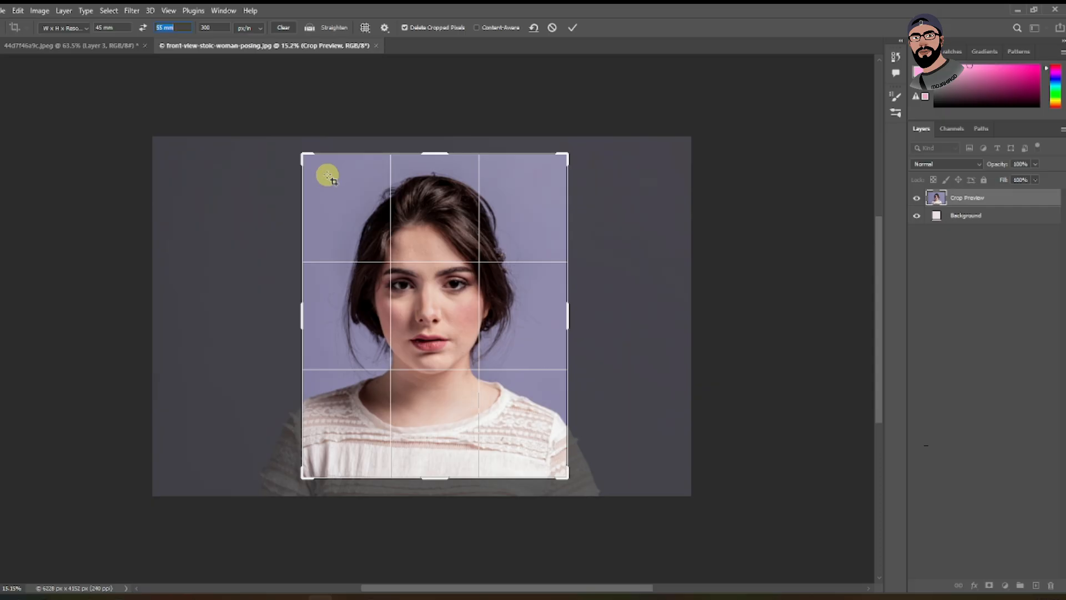
pyautogui.moveTo(327, 173); pyautogui.dragTo(555, 467)
pyautogui.moveTo(444, 255)
pyautogui.mouseDown()
pyautogui.moveTo(469, 255)
pyautogui.moveTo(458, 267)
pyautogui.mouseUp()
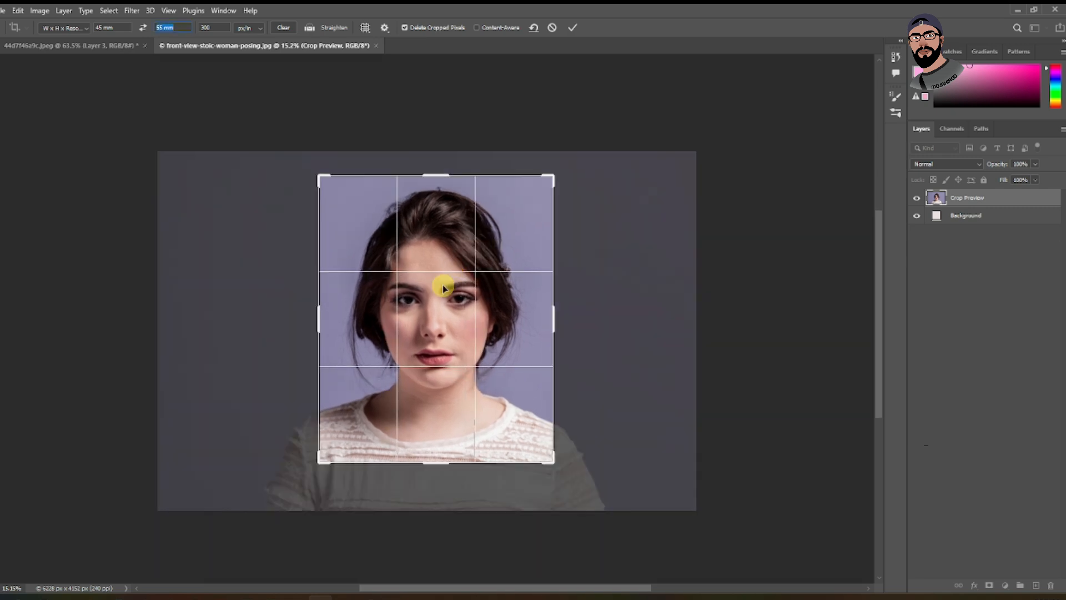
pyautogui.press('Return')
# Step: Unlock the cropped portrait's Background layer to make it a regular editable layer
pyautogui.scroll(8, 304, 191)
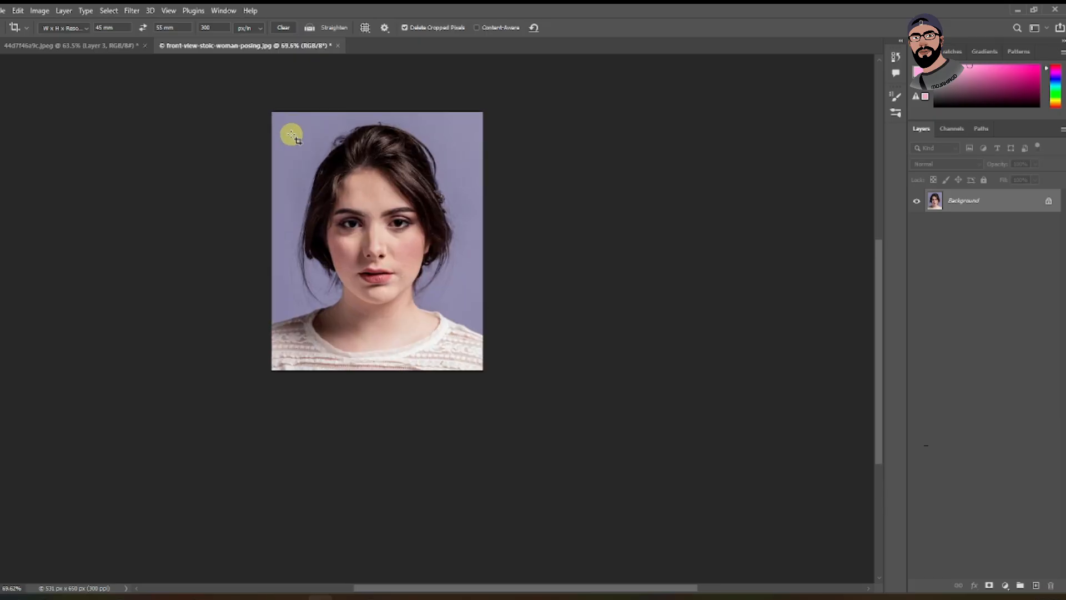
pyautogui.scroll(3, 475, 226)
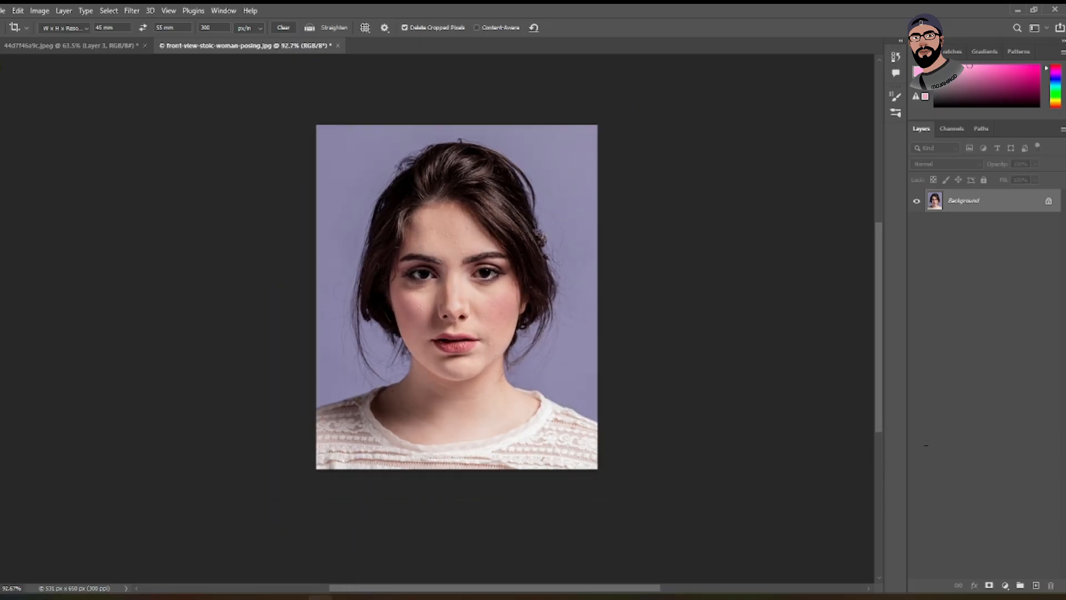
pyautogui.press('v')
pyautogui.scroll(-1, 386, 231)
pyautogui.scroll(2, 441, 296)
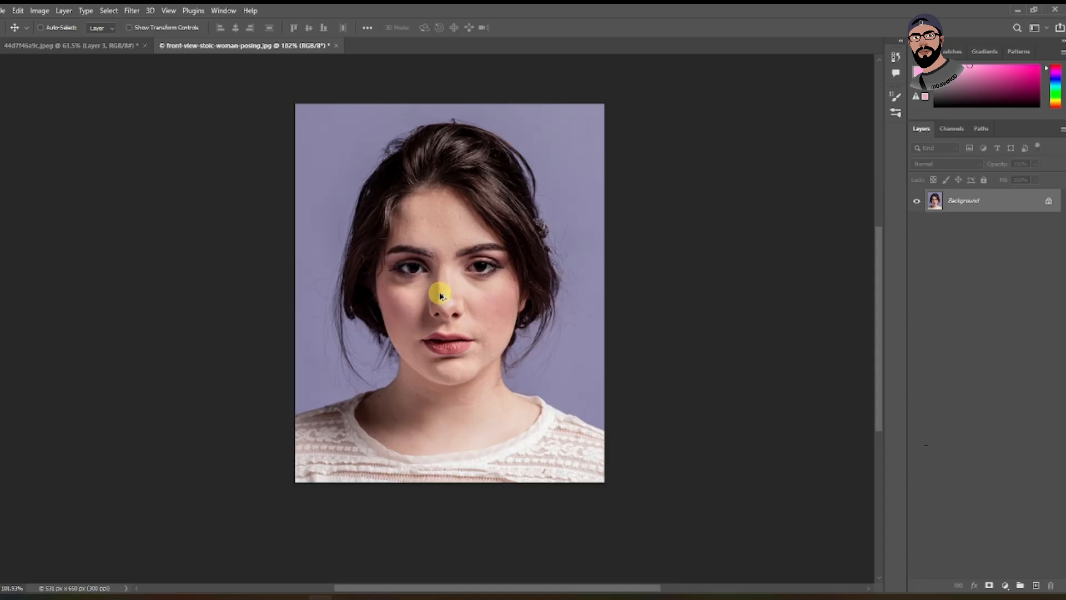
pyautogui.click(1048, 201)
pyautogui.scroll(3, 483, 230)
pyautogui.scroll(-3, 468, 287)
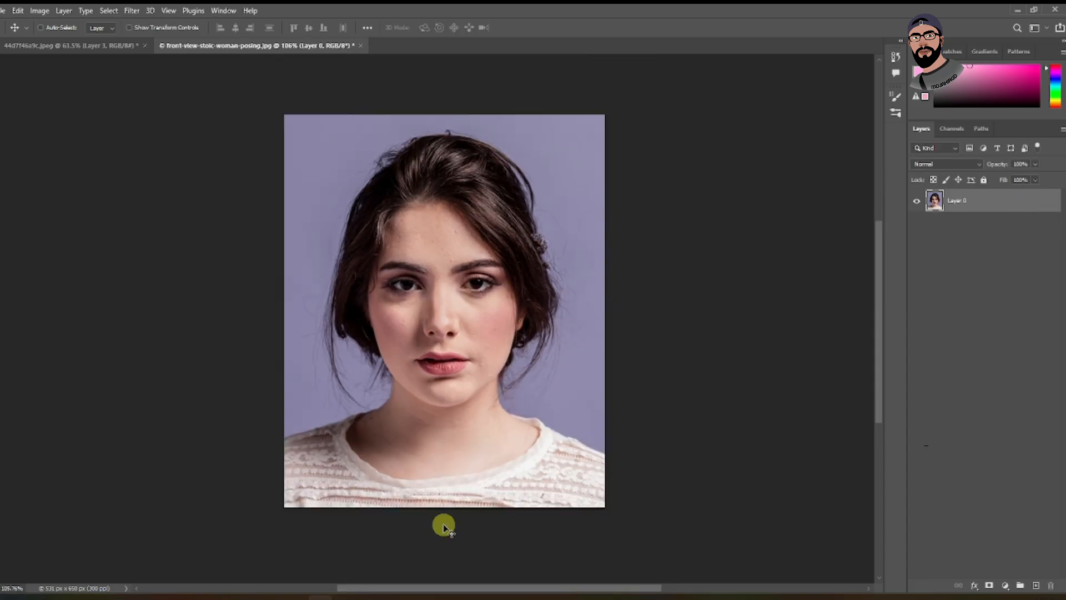
pyautogui.scroll(1, 455, 352)
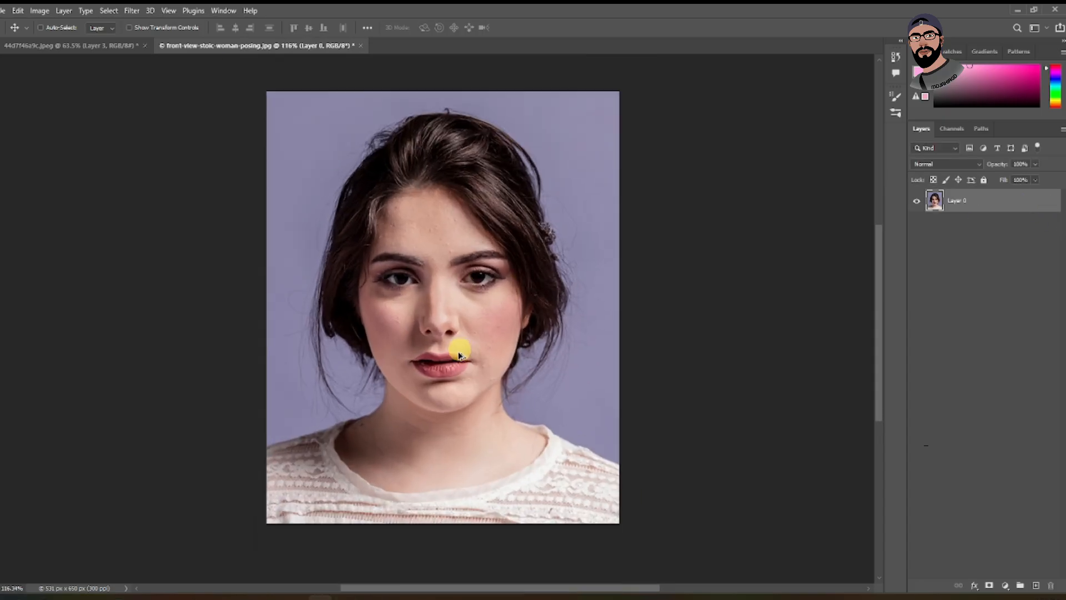